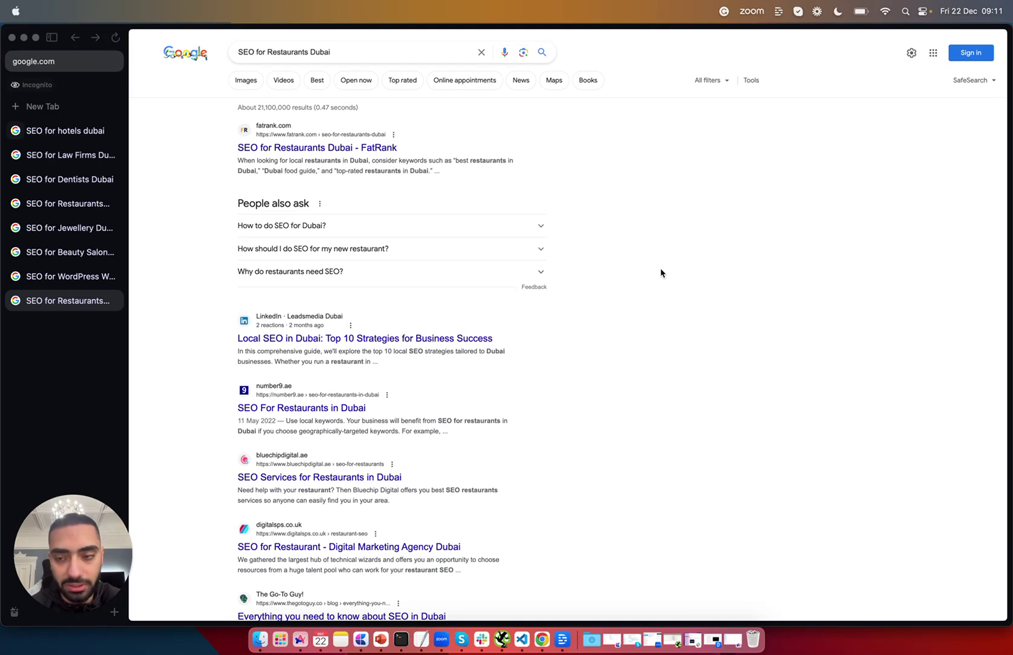
- Highlight FatRank's snippets in the restaurants and WordPress Website Dubai results
triple_click(320, 51)
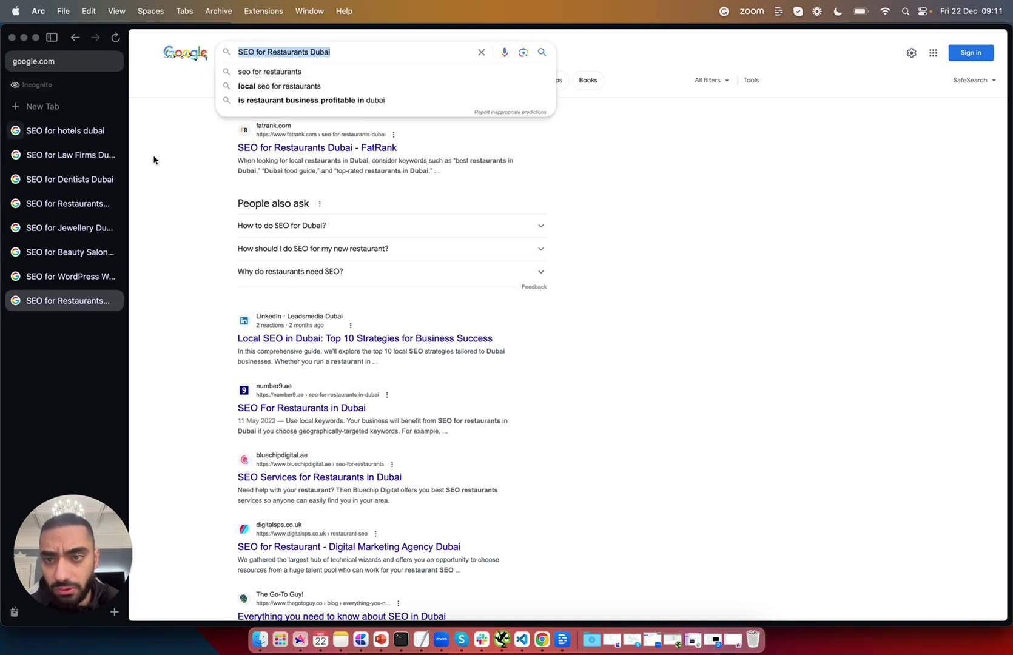
click(200, 295)
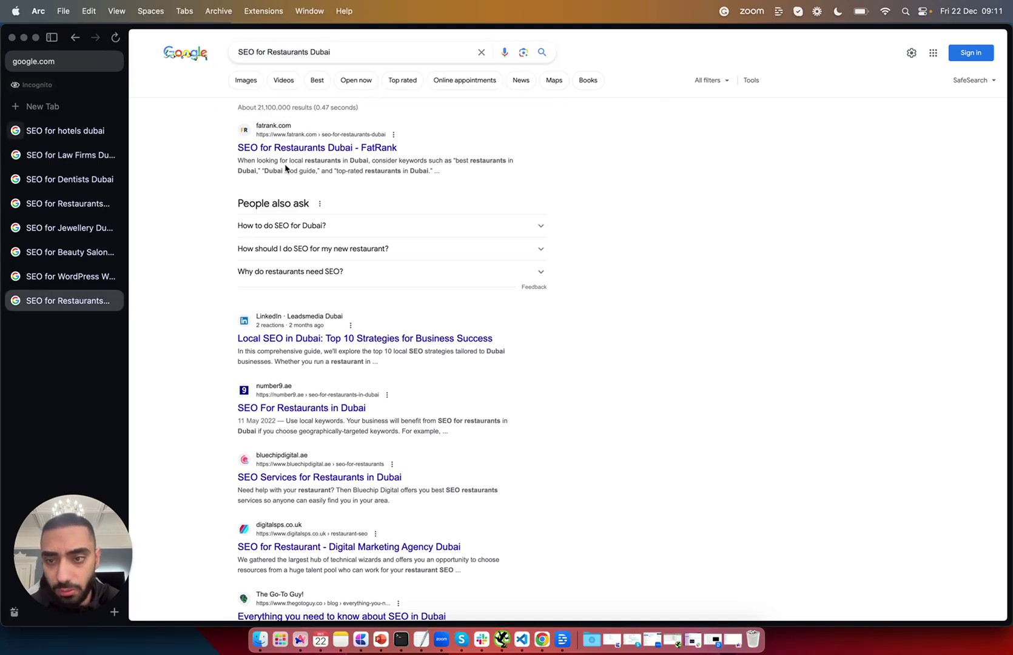
triple_click(245, 160)
click(67, 276)
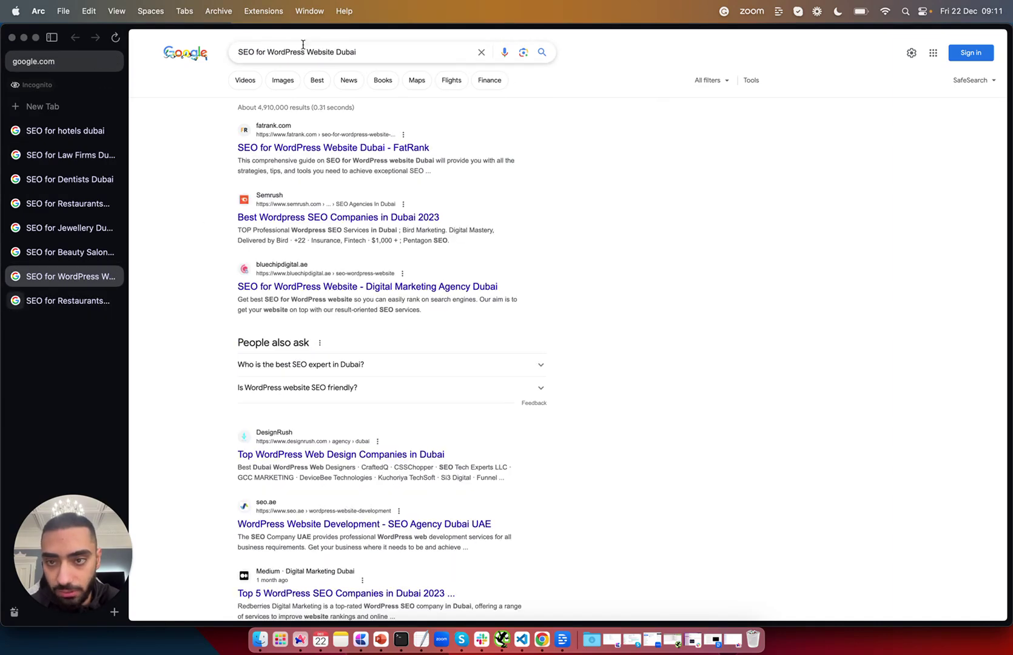
triple_click(240, 164)
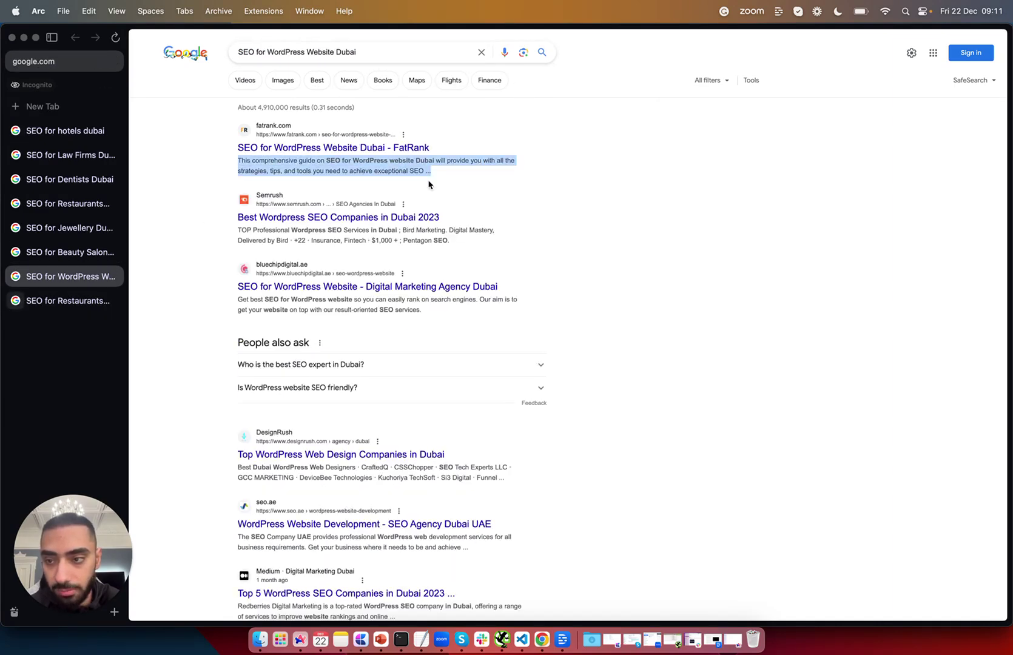
- Cycle through the salon, jewellery, dentist and law firm results, then highlight the hotels featured snippet
click(69, 252)
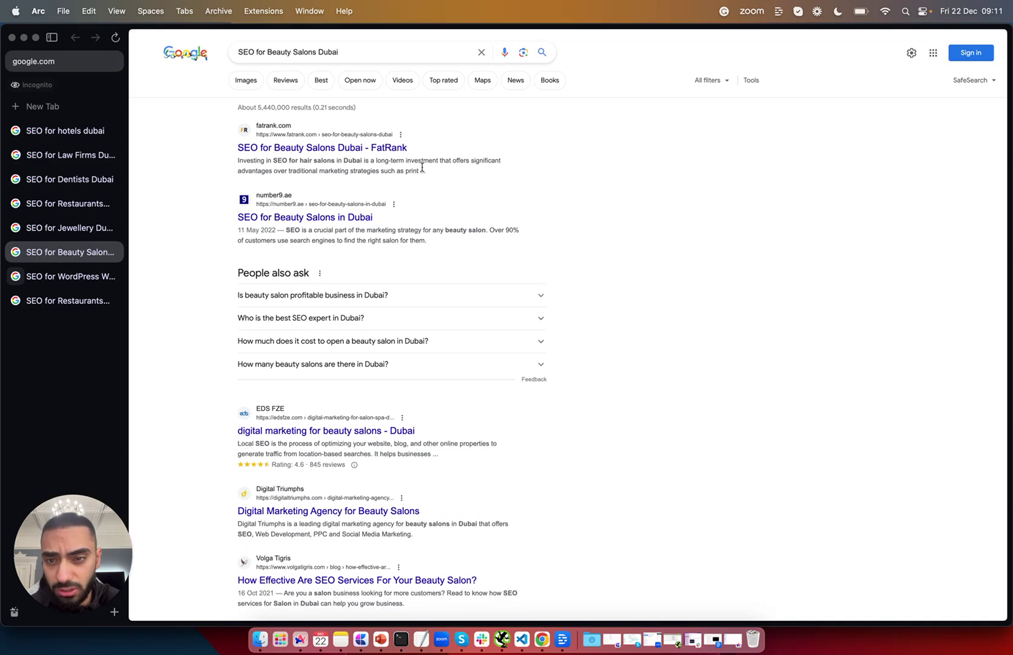
click(70, 228)
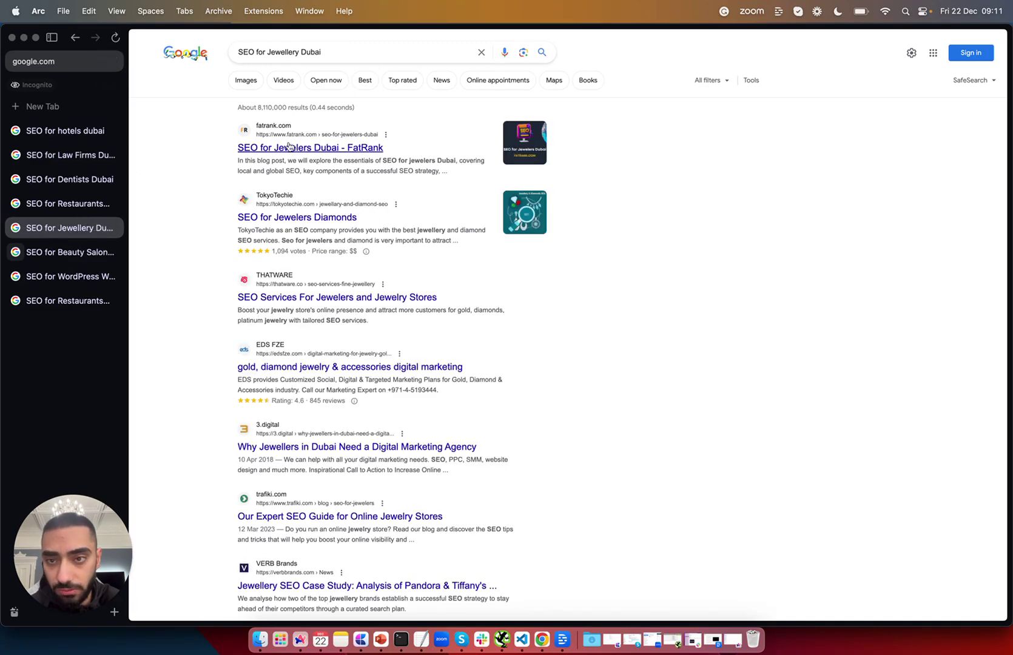
click(70, 204)
click(70, 179)
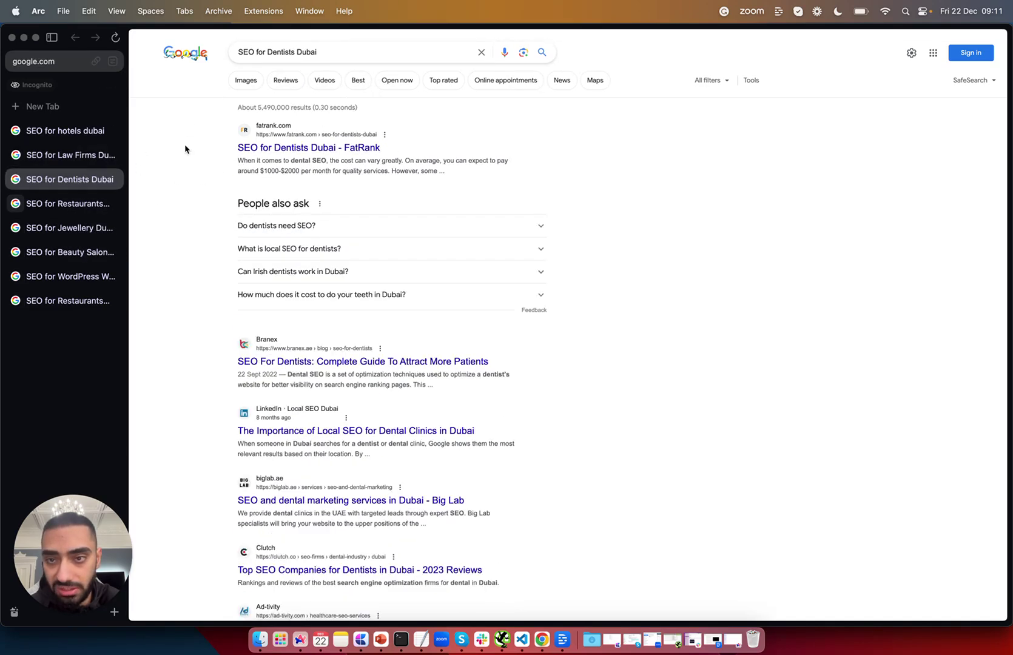
click(69, 155)
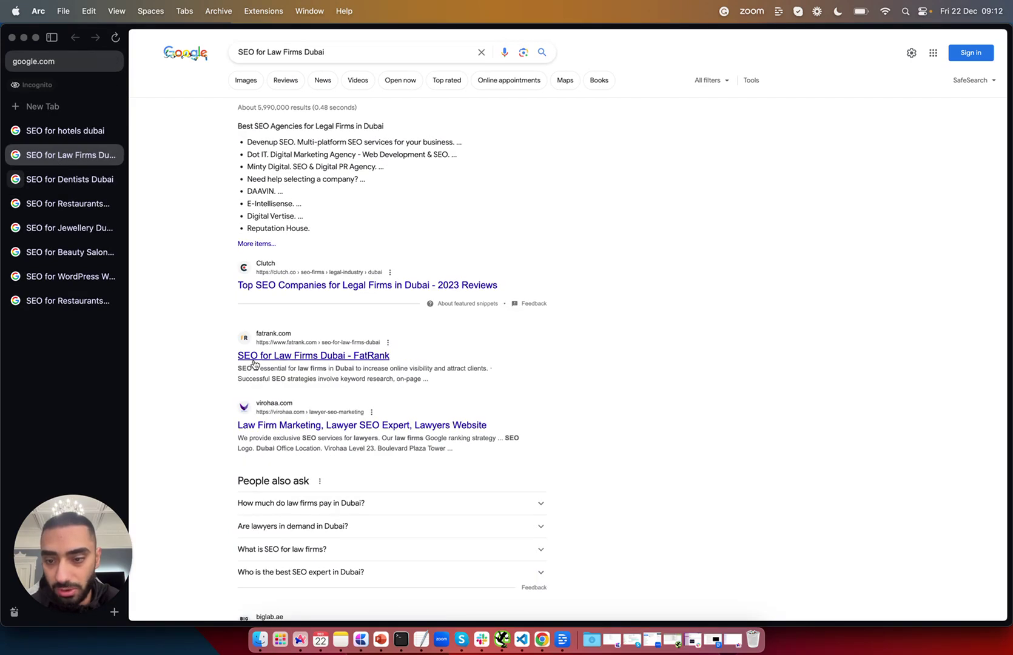
drag(254, 367, 405, 379)
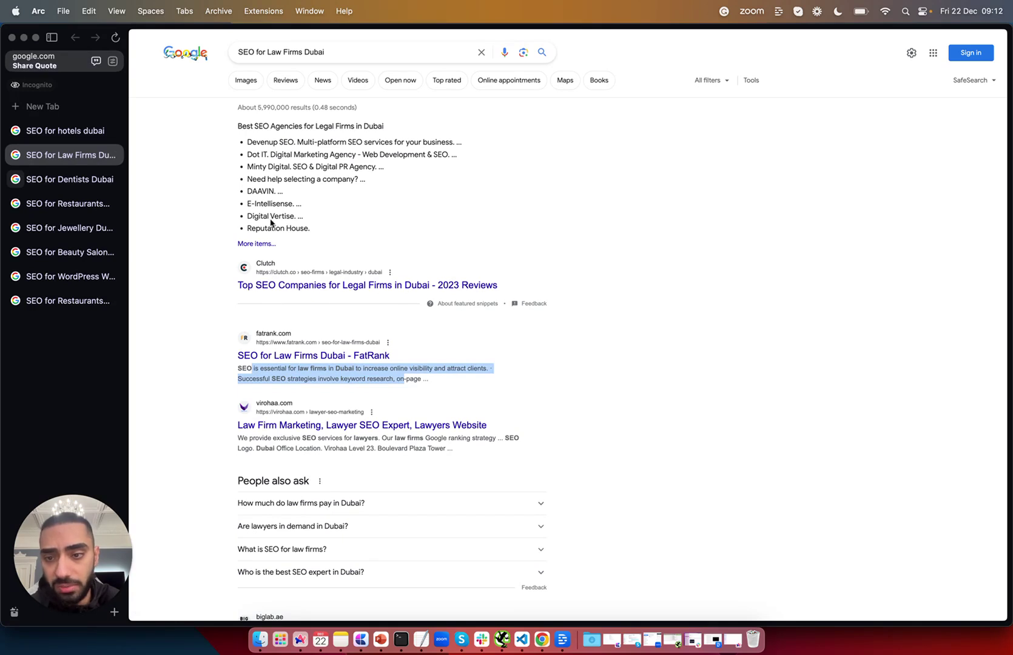
click(65, 131)
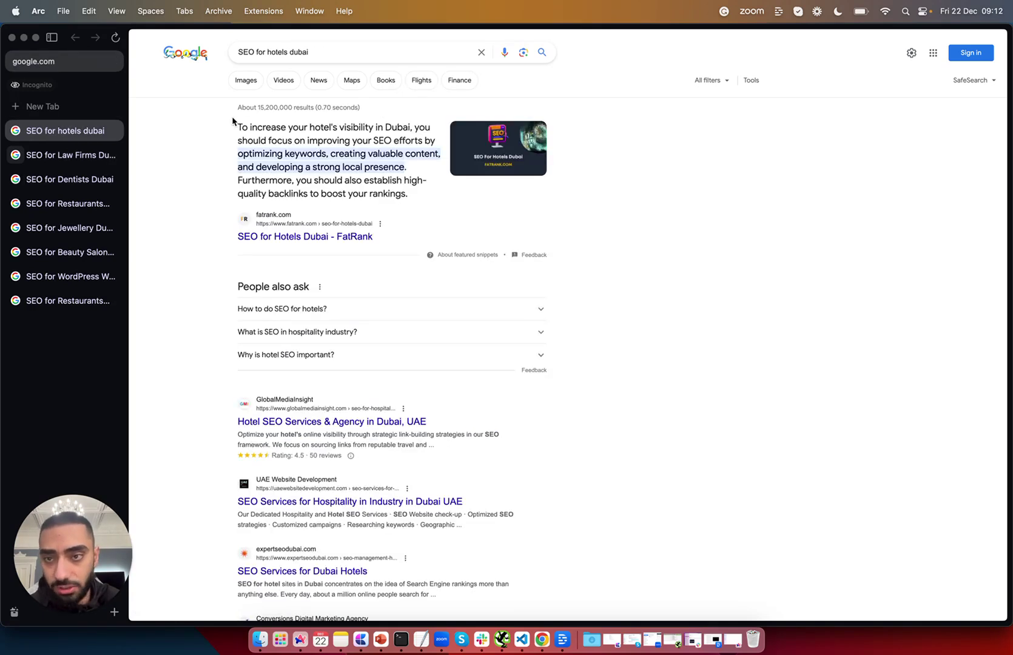
drag(409, 196, 238, 125)
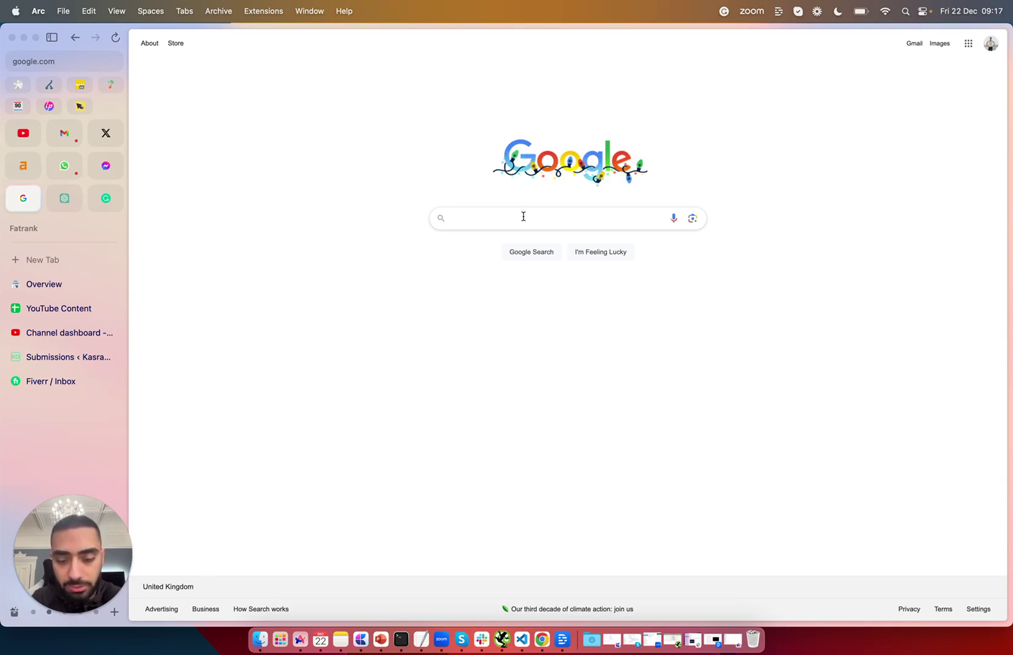
text(best running shoes for a)
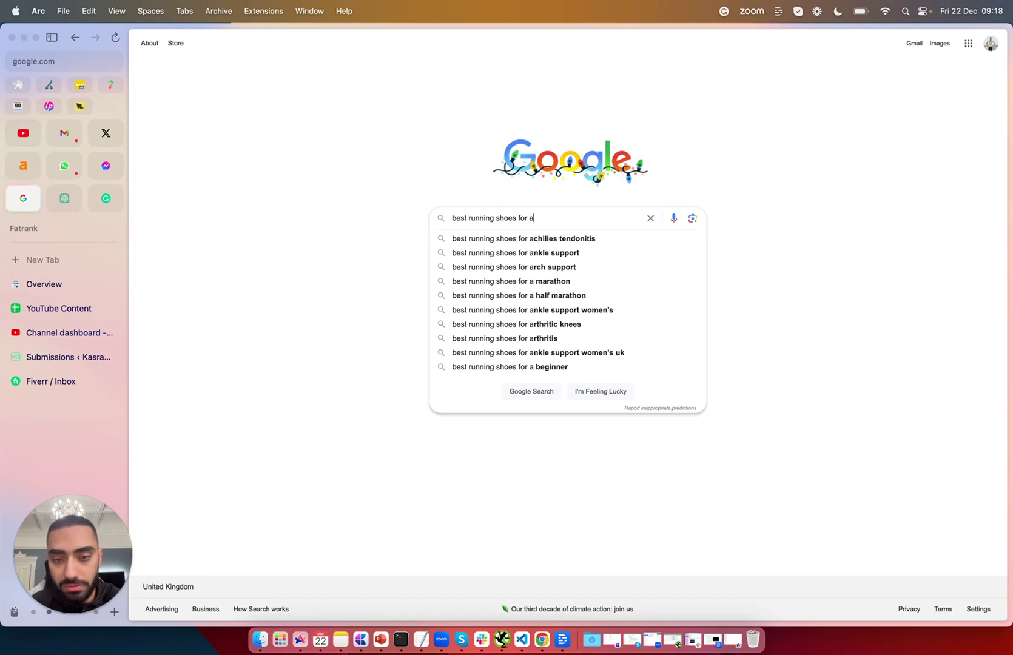
- Try different letters after 'best running shoes for ', then select the whole query
key(BackSpace)
text(b)
key(BackSpace)
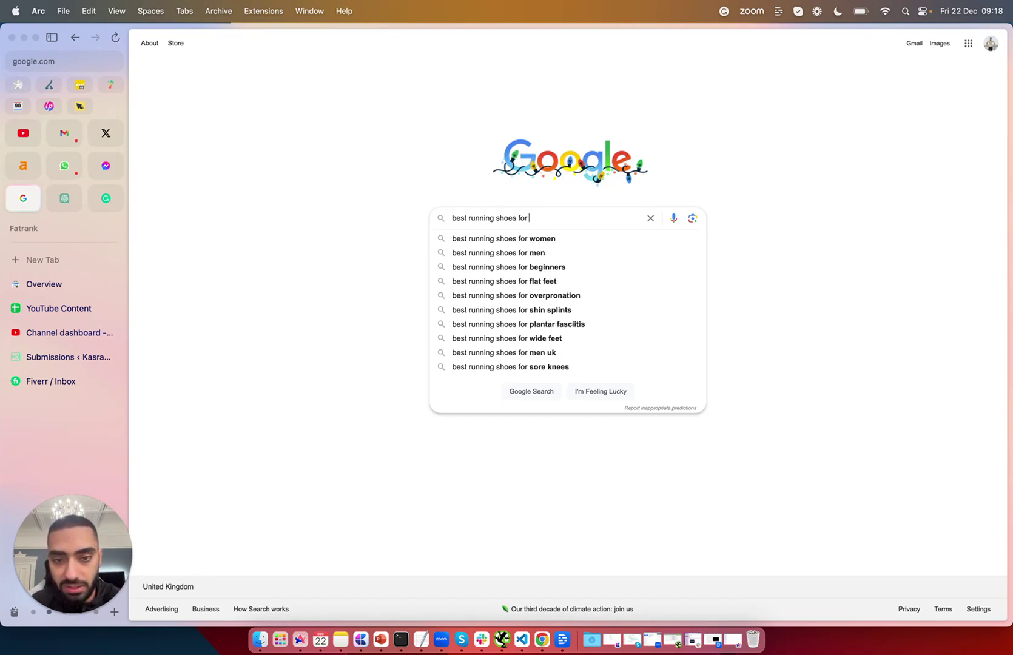
text(f)
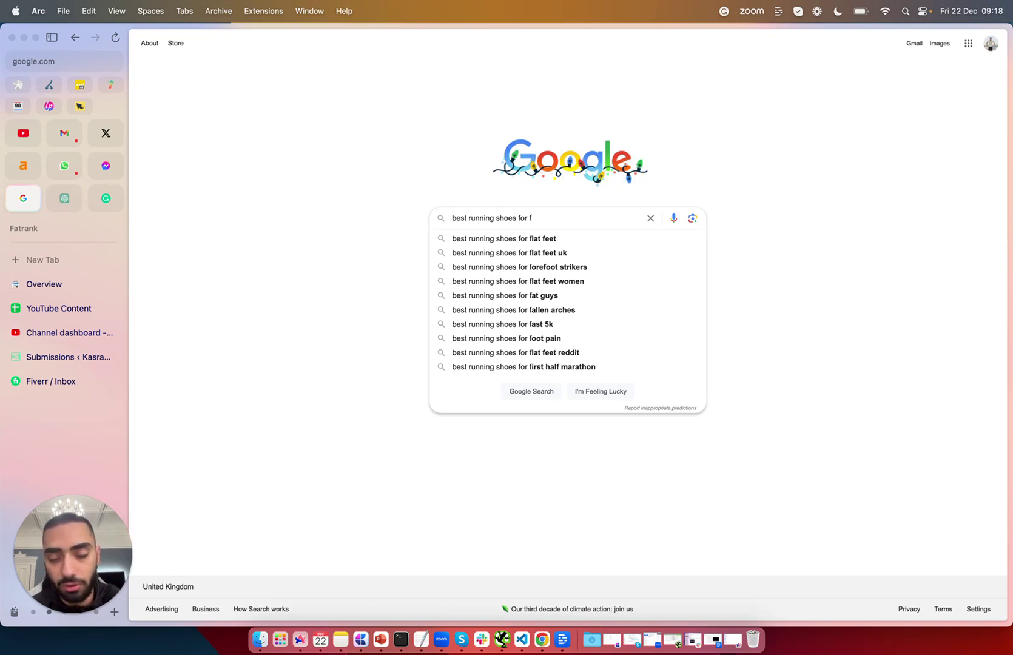
key(super+a)
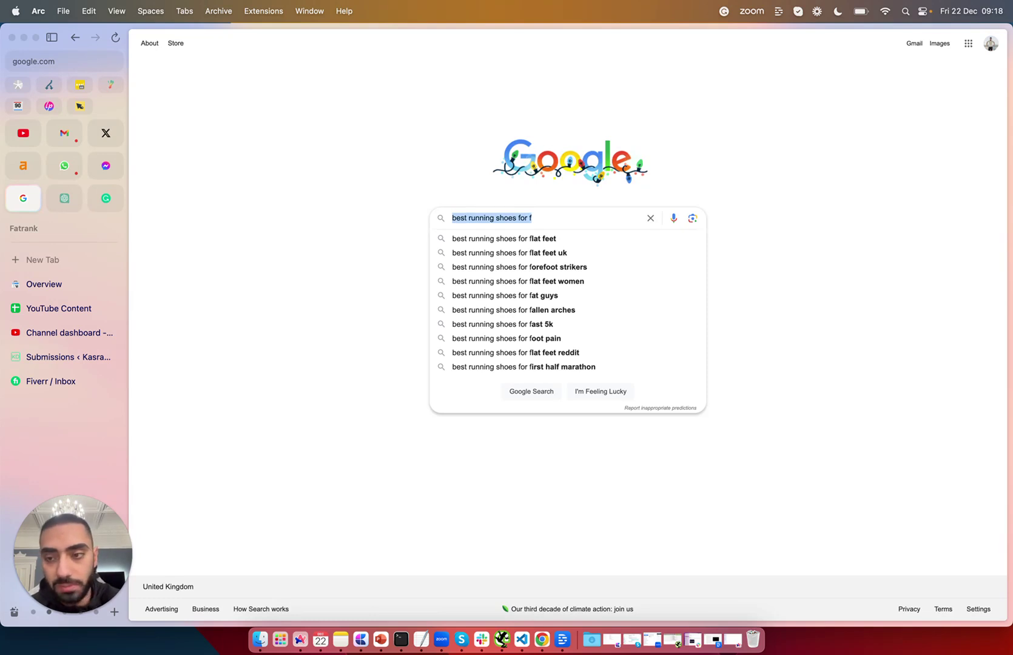
click(64, 198)
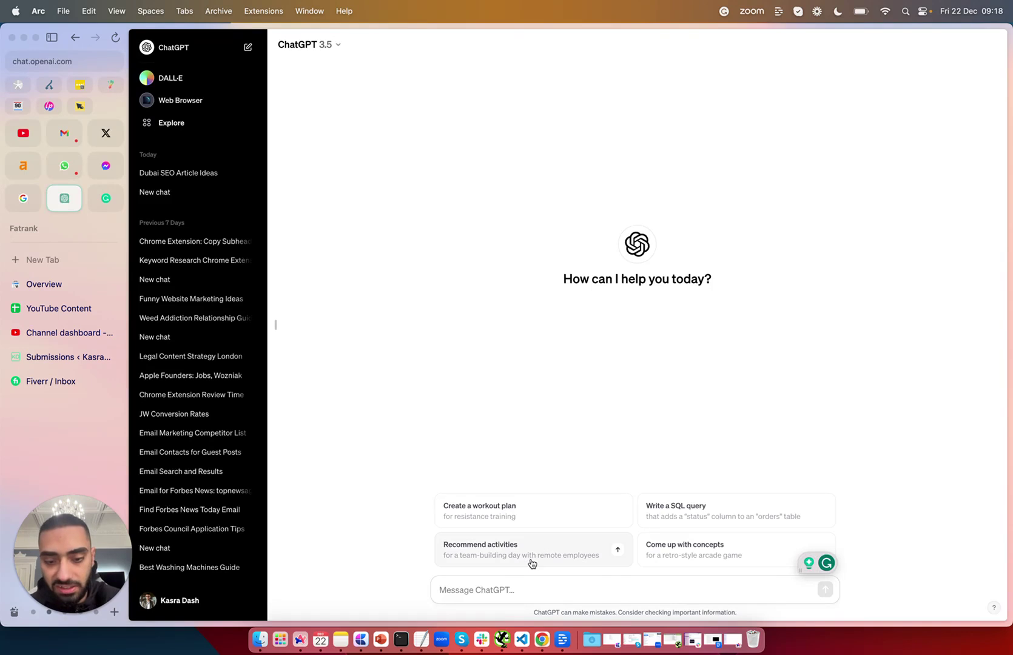
- Paste the prompt asking for 15 bottom-of-funnel 'SEO for Dubai' article ideas
click(530, 589)
text(give me list of 15 articles using the alphabet soup method : SEO for Dubai * i need botm of the funnel pages)
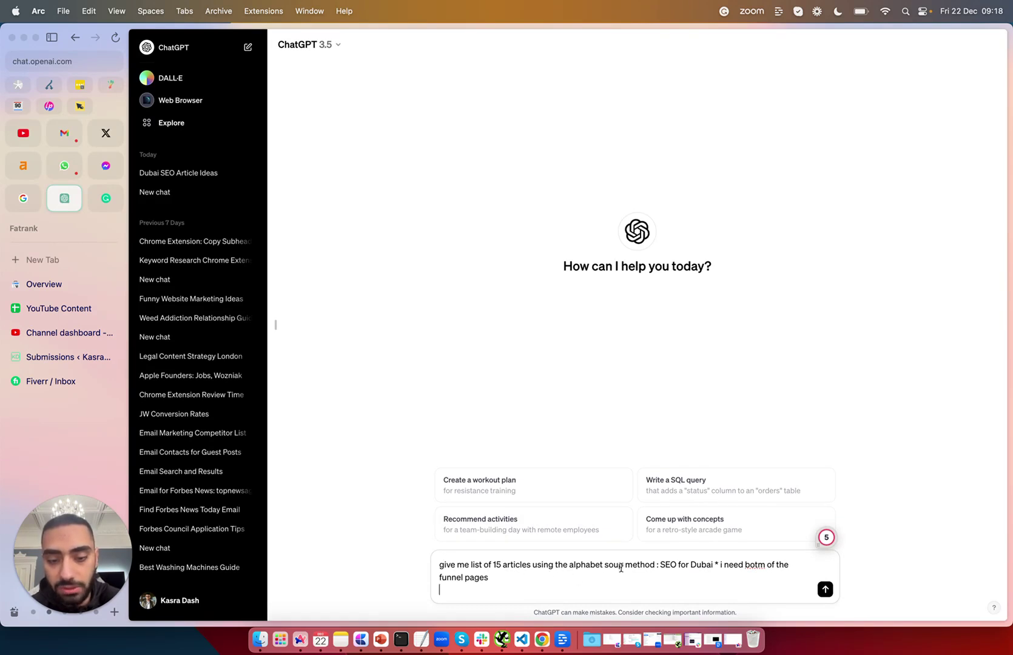
drag(661, 565, 724, 565)
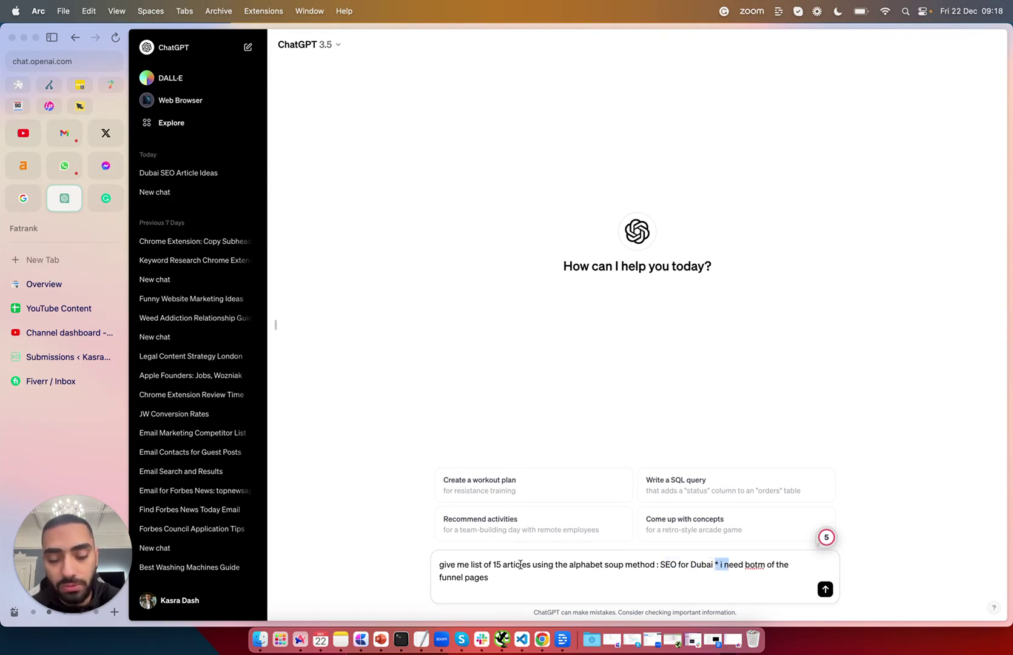
click(744, 564)
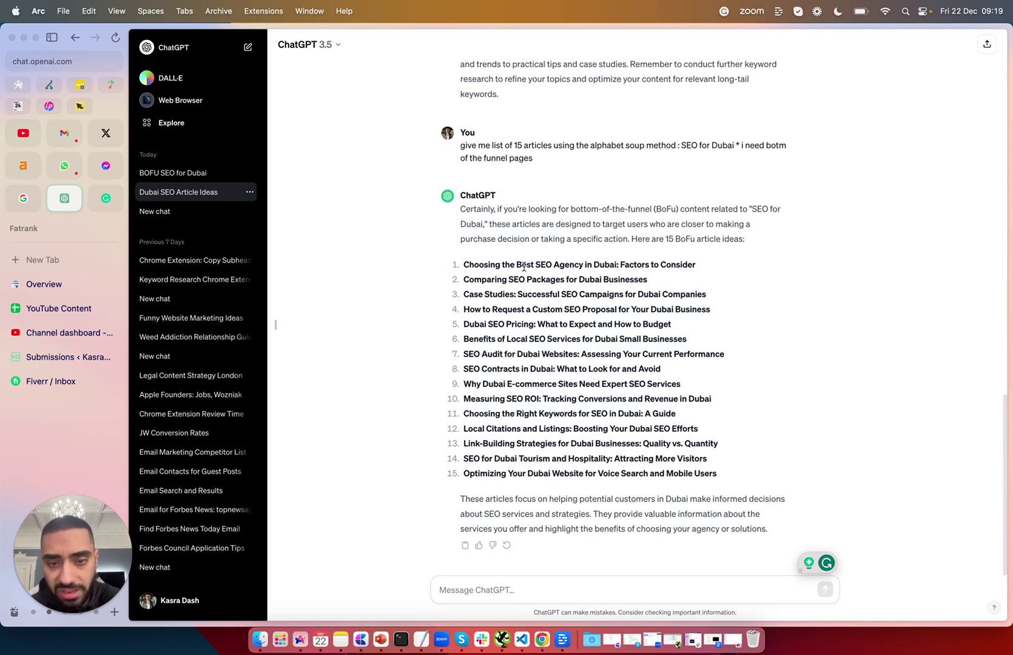
- Highlight several article ideas, including custom SEO proposal and local SEO benefits, then FatRank's cleaning-companies heading
drag(464, 279, 648, 279)
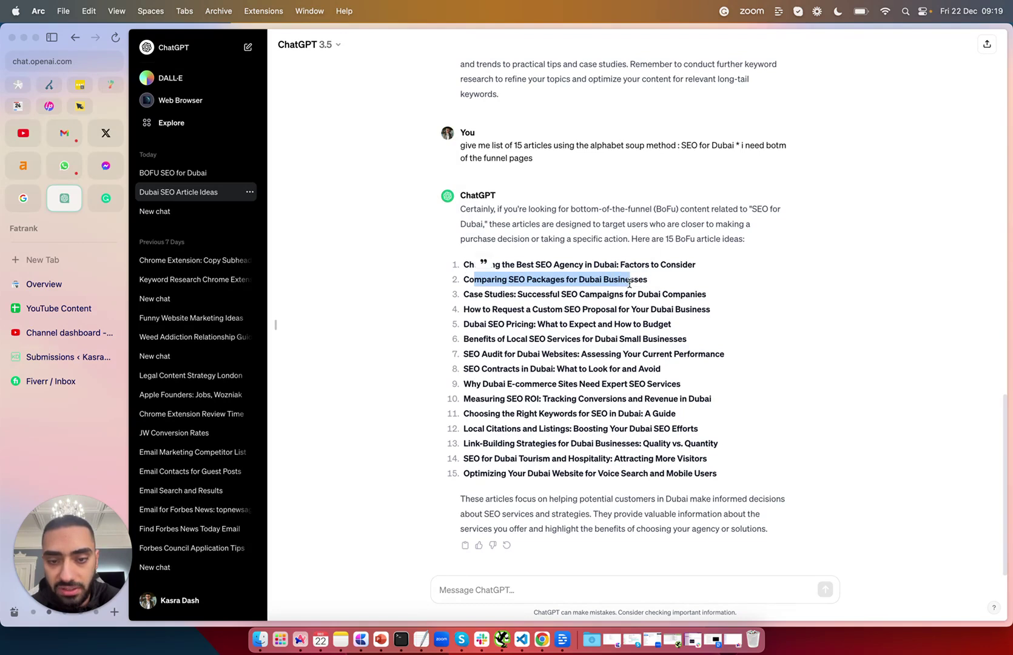
drag(464, 295, 706, 294)
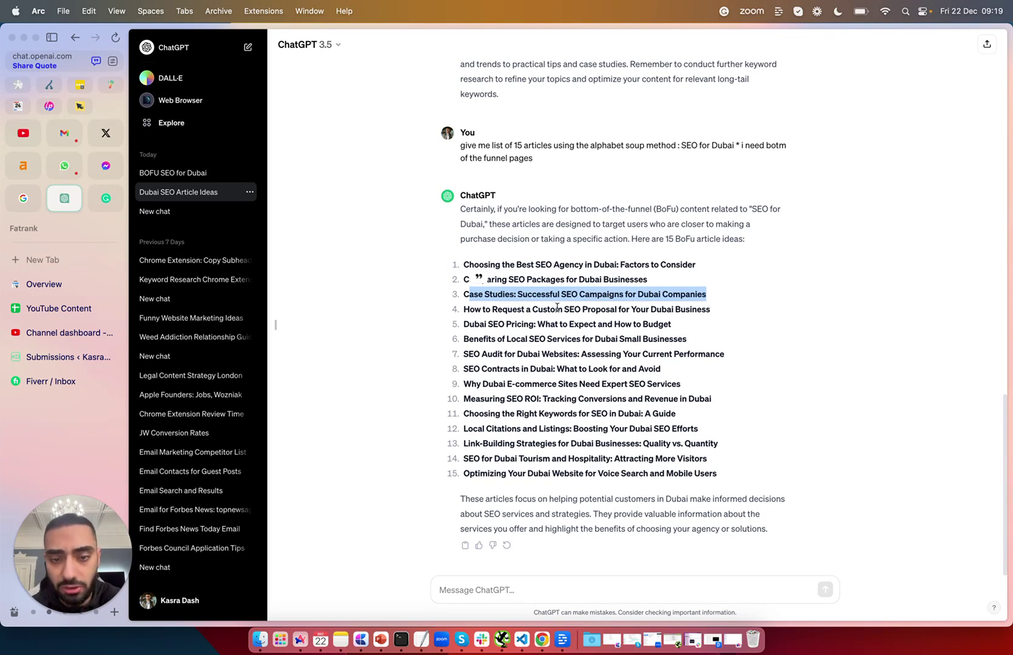
drag(562, 308, 711, 310)
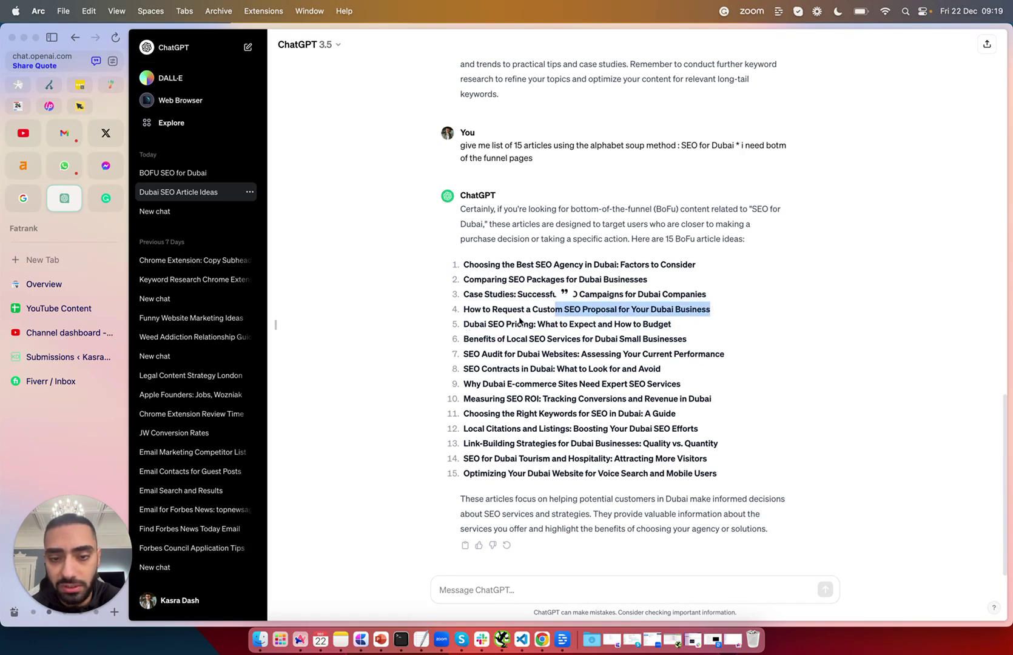
mouse_move(463, 324)
mouse_down()
mouse_move(518, 324)
mouse_move(531, 339)
mouse_up()
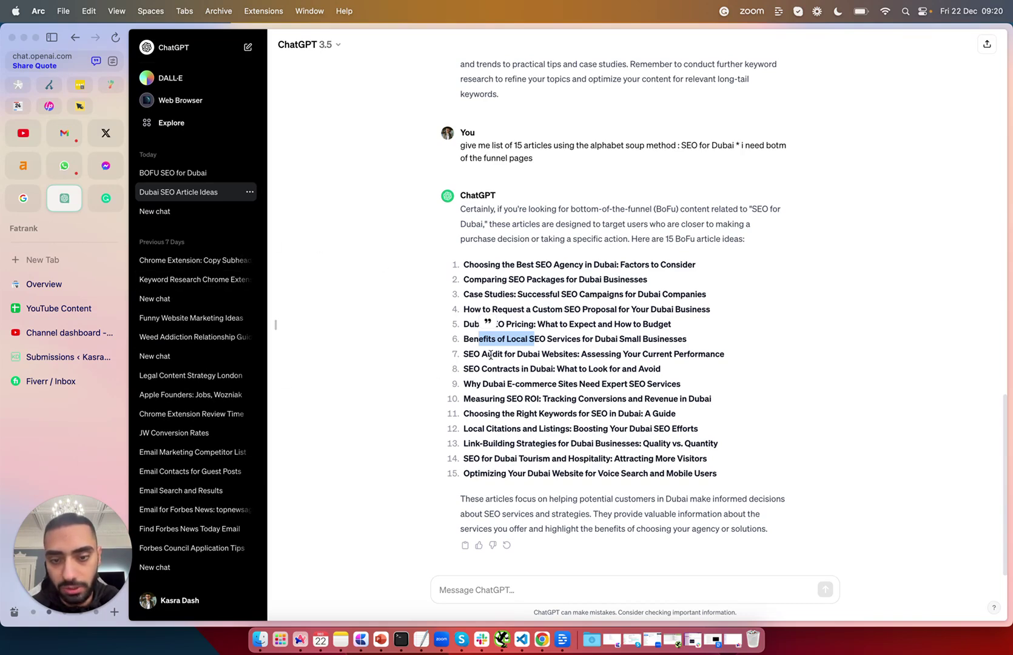
key(ctrl+Tab)
drag(238, 349, 565, 349)
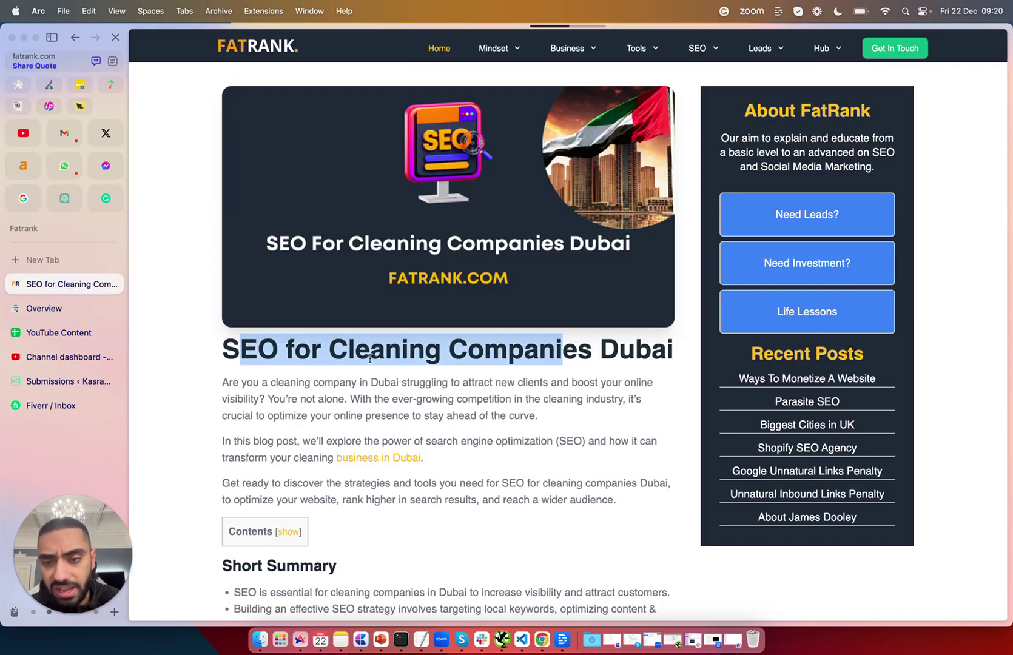
scroll(472, 453, down, 1)
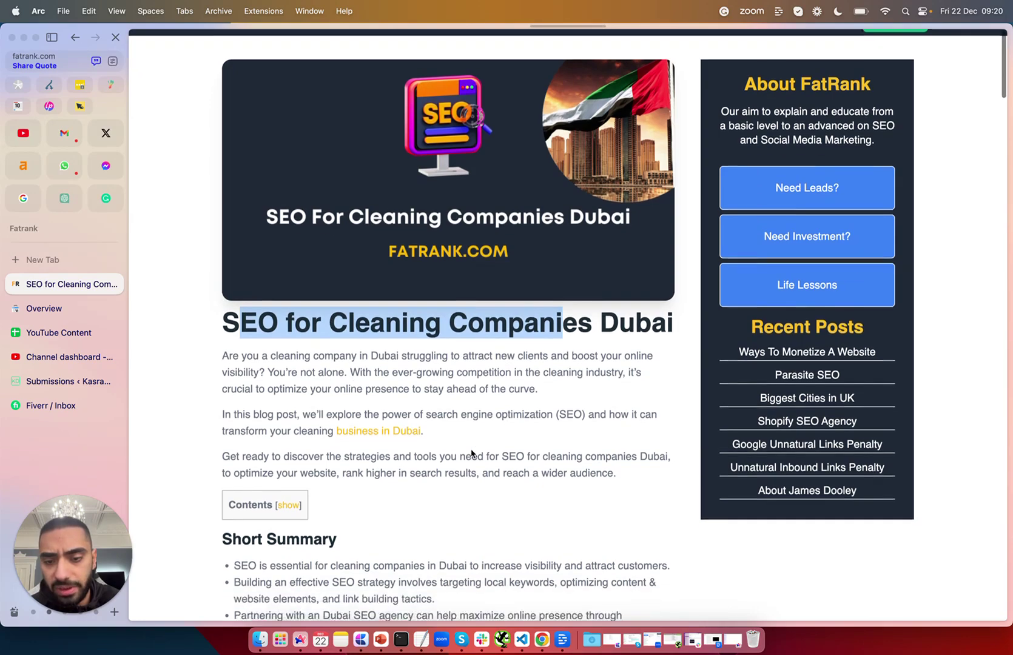
scroll(472, 453, down, 1)
- Clear the heading highlight on the cleaning companies article
click(442, 432)
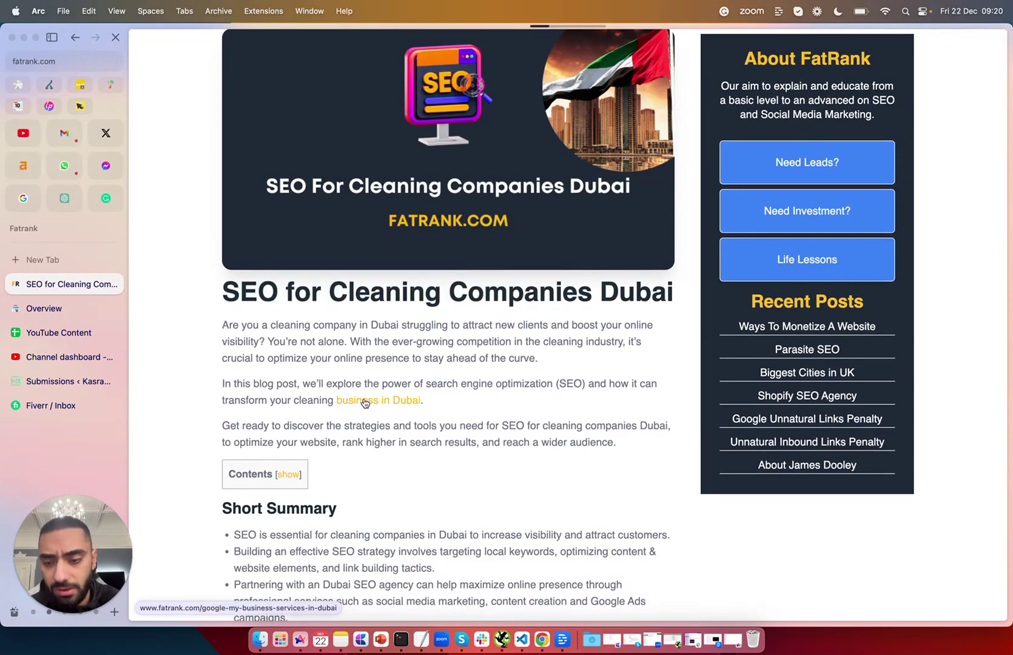
scroll(364, 402, down, 3)
scroll(364, 402, down, 5)
scroll(373, 419, down, 3)
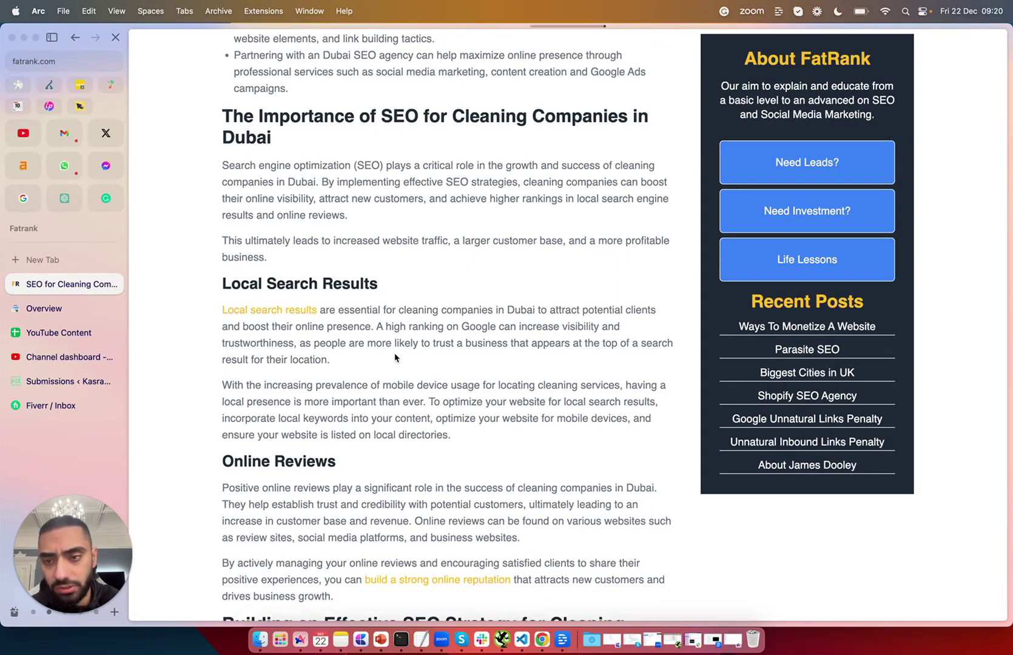
scroll(395, 357, down, 1)
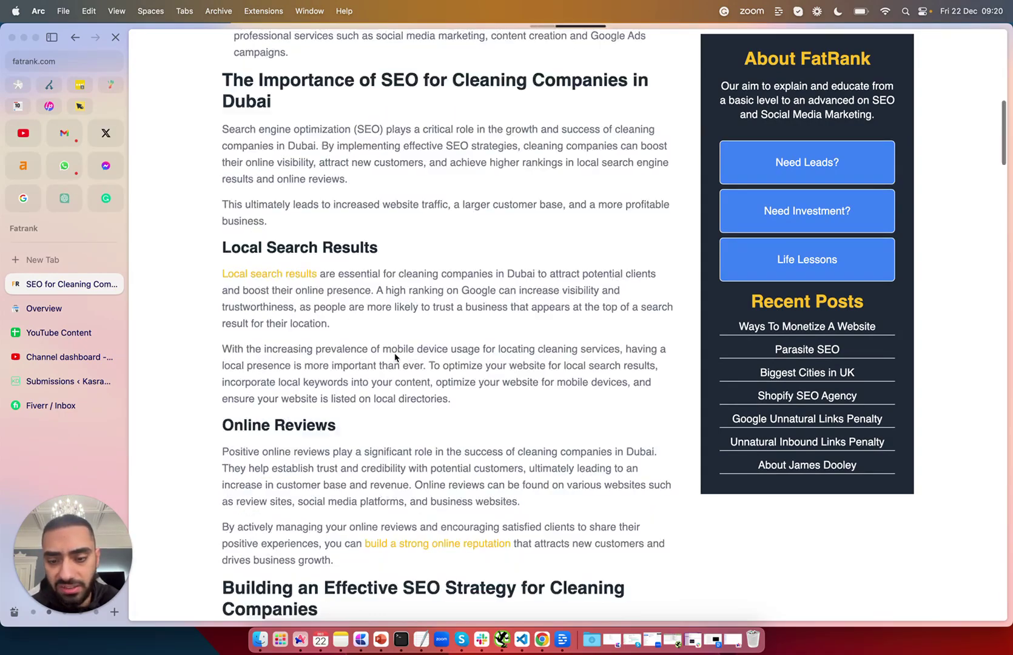
scroll(396, 358, down, 8)
scroll(395, 357, down, 8)
scroll(396, 357, down, 8)
scroll(394, 354, down, 8)
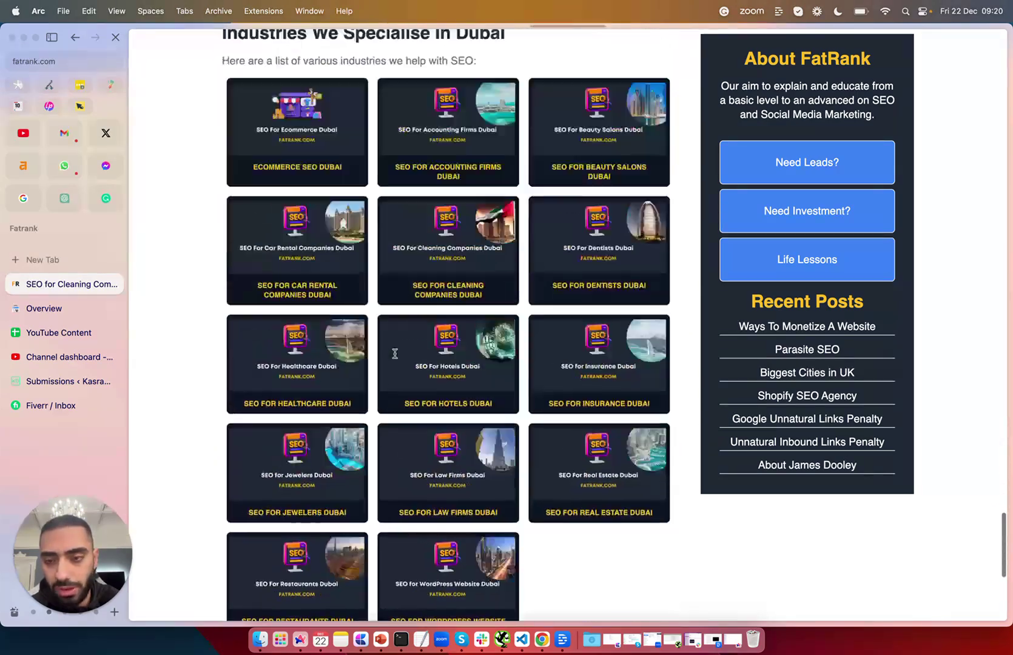
scroll(394, 354, down, 2)
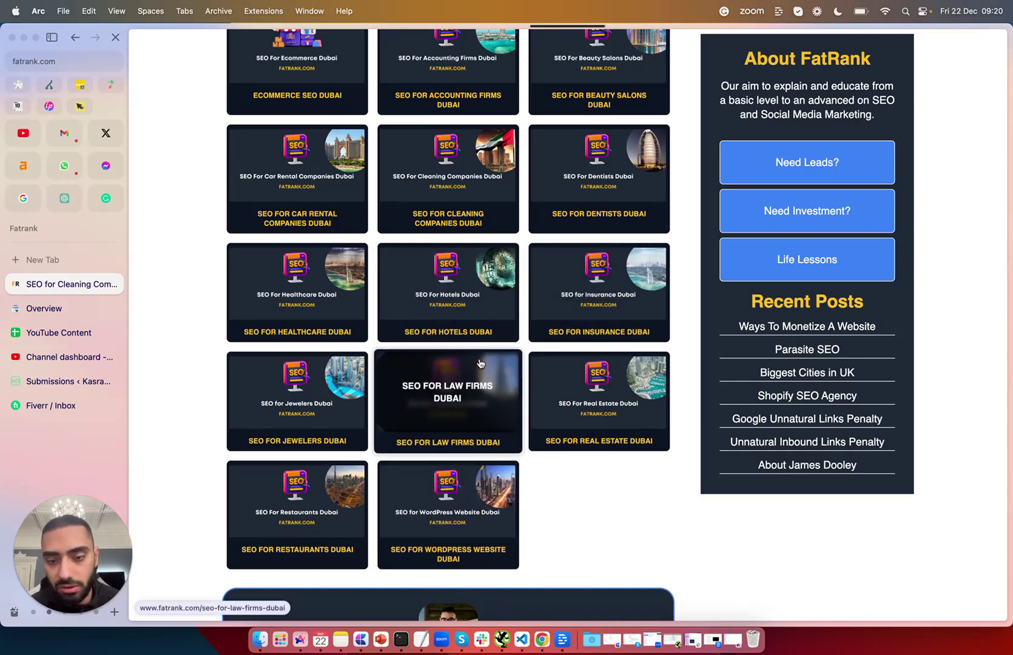
scroll(622, 487, down, 3)
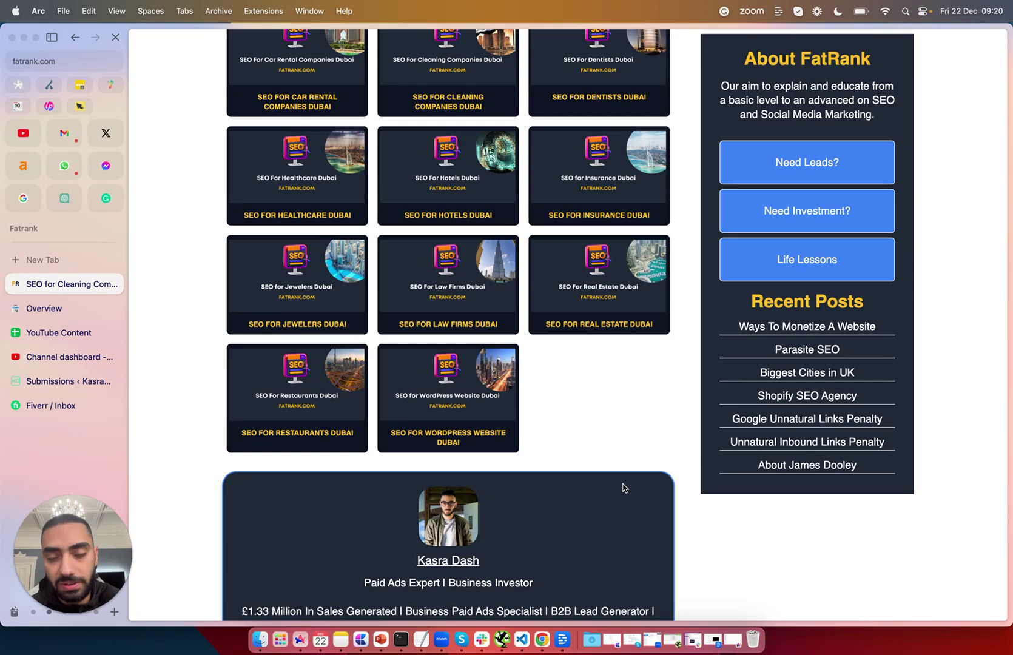
scroll(622, 487, up, 3)
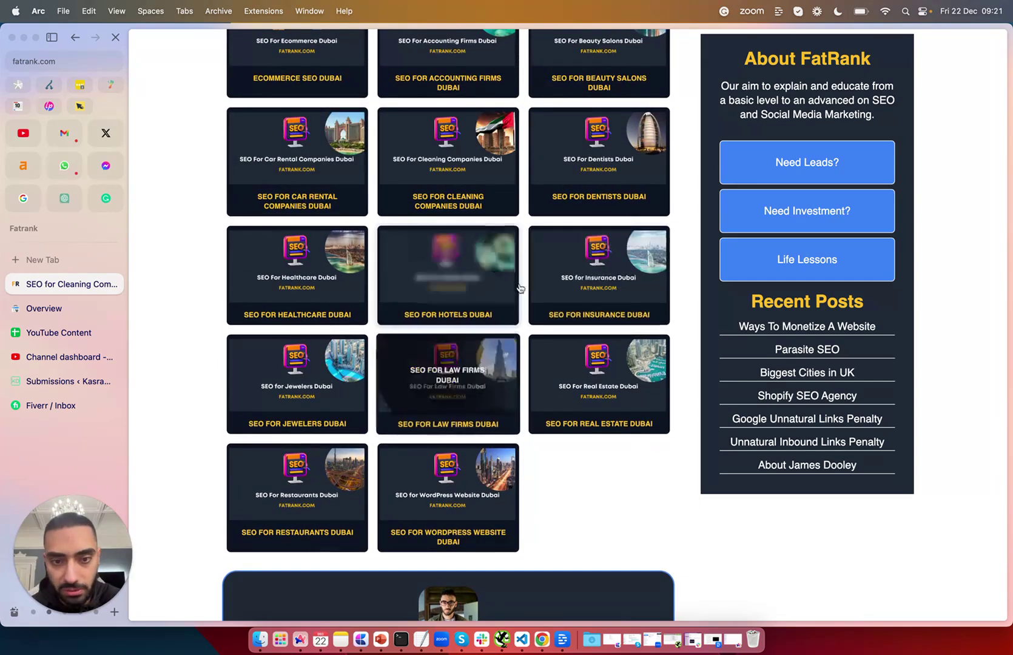
- Open the 'SEO for Law Firms Dubai' article and highlight its heading
click(448, 384)
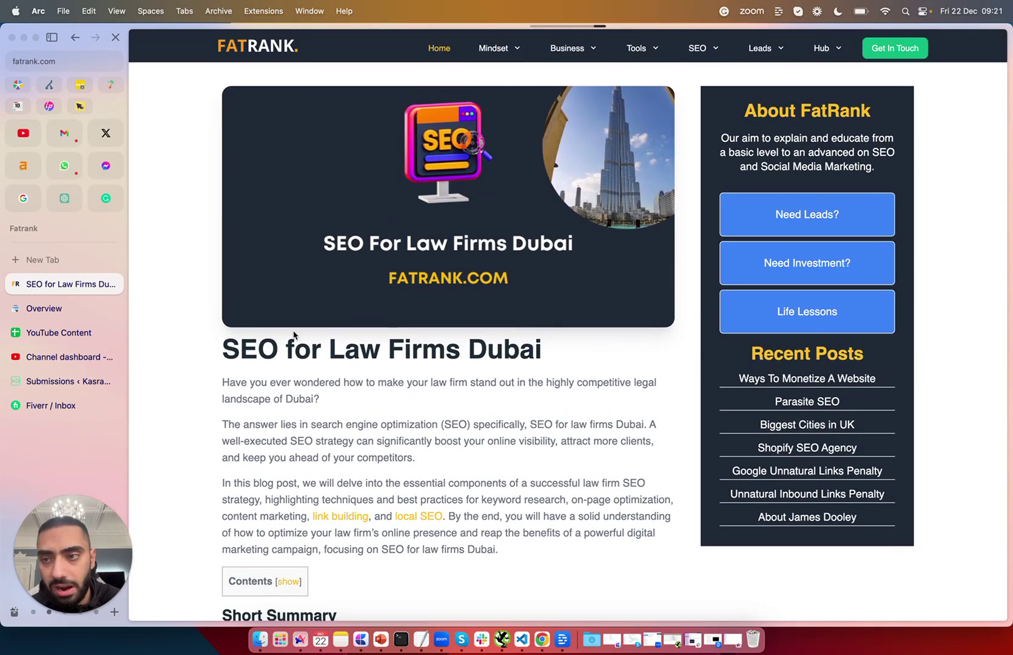
scroll(294, 380, down, 4)
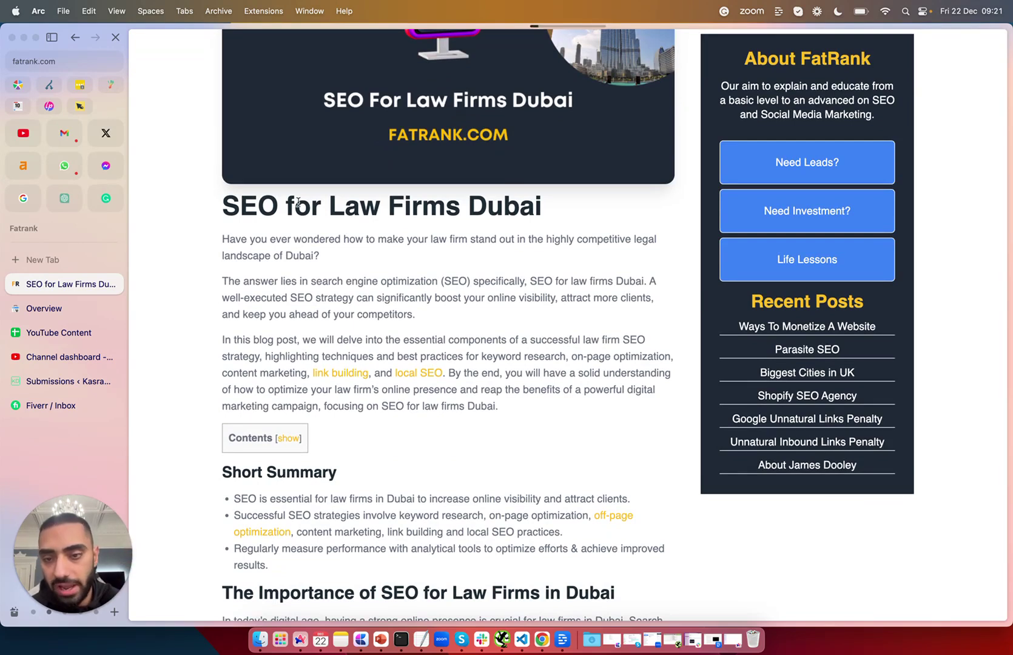
drag(554, 205, 253, 202)
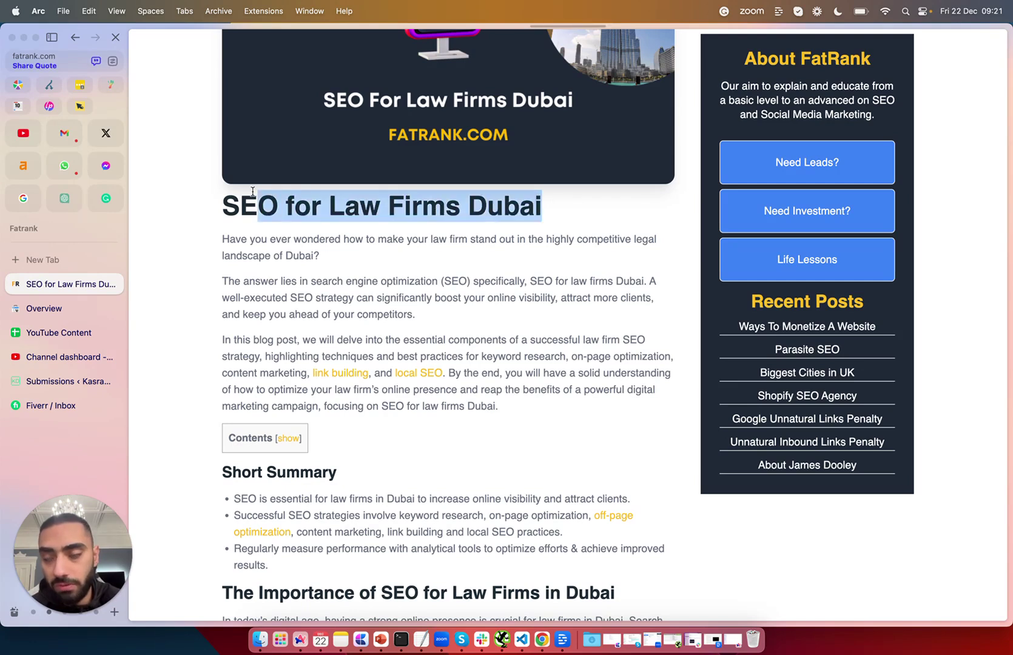
click(252, 201)
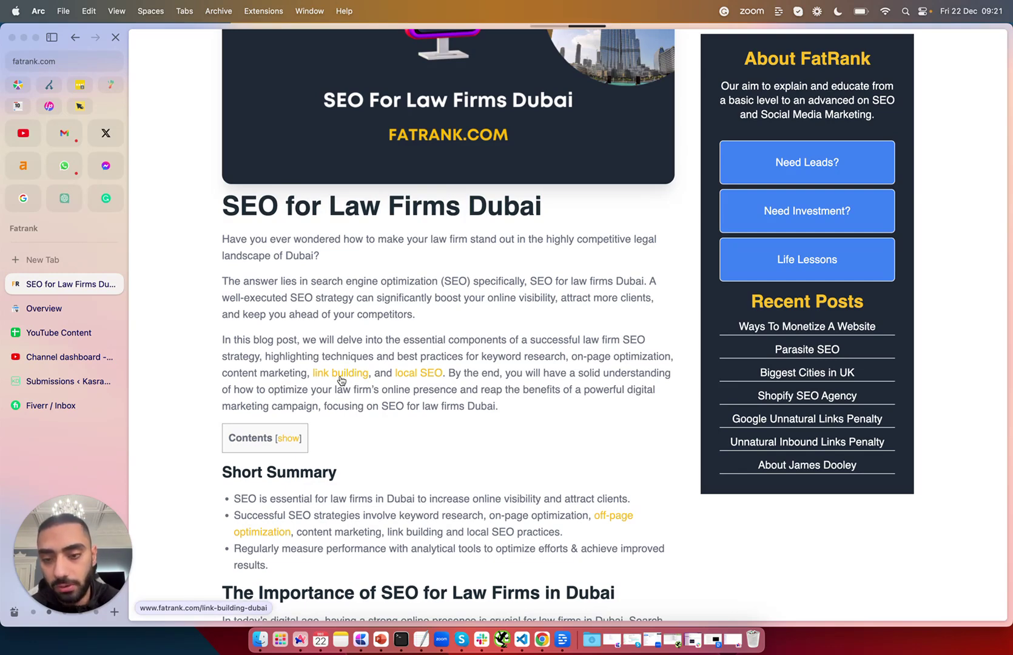
scroll(296, 359, up, 5)
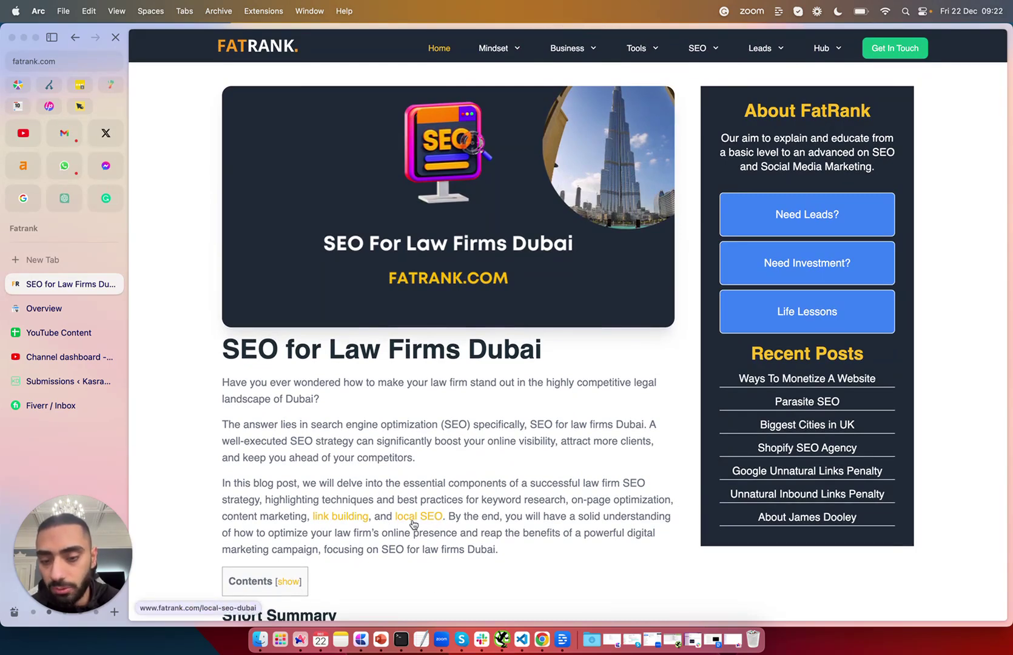
scroll(414, 527, down, 4)
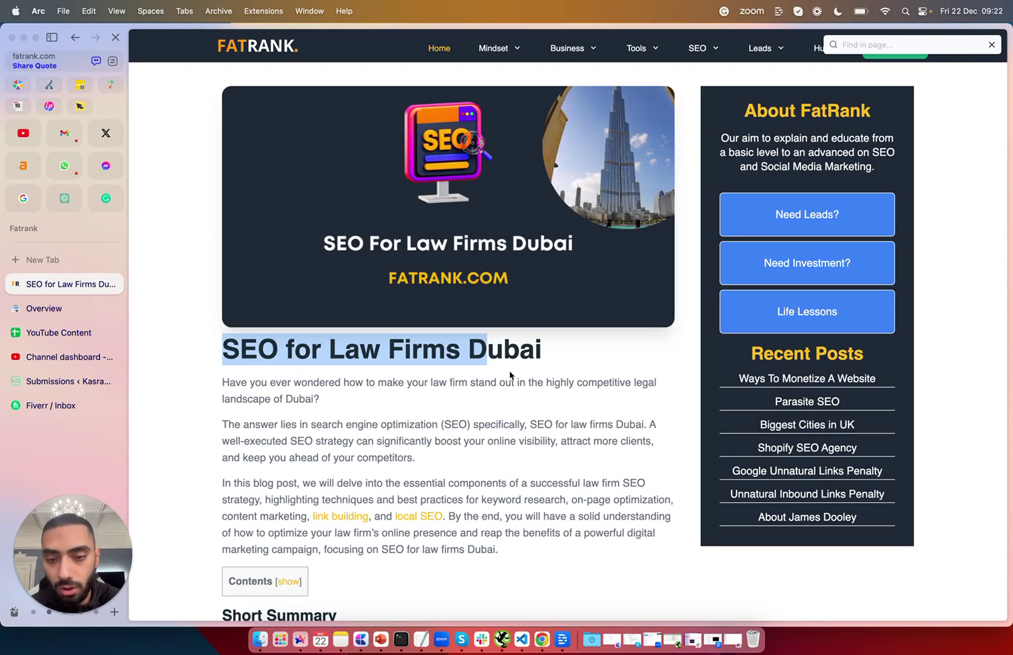
- Highlight 'law firms Dubai' placements in the heading, body text and closing sentence
click(296, 339)
triple_click(296, 338)
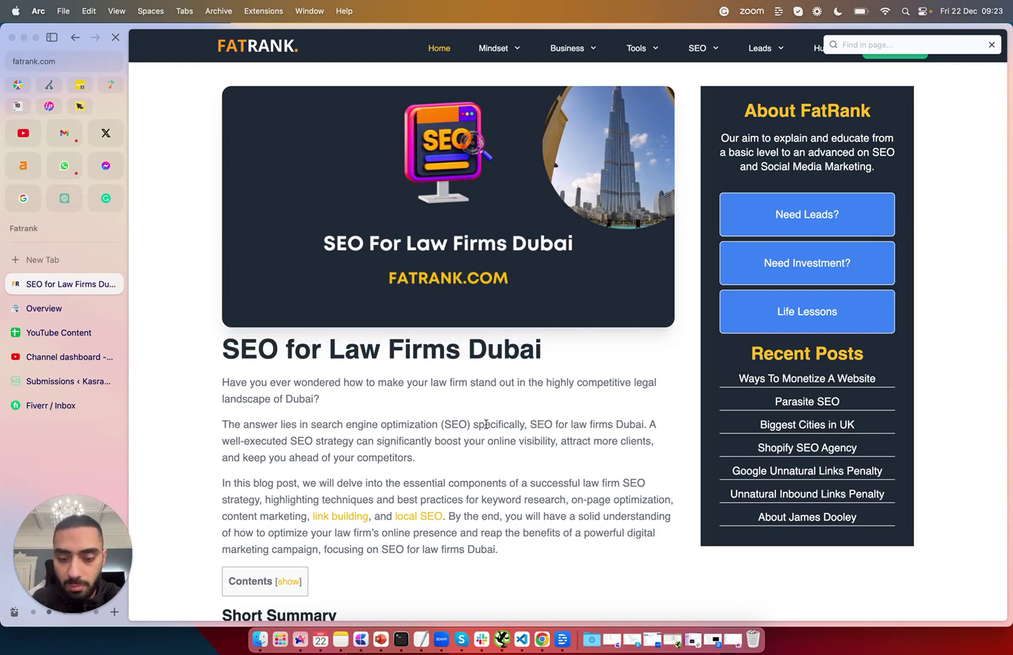
text(law firm)
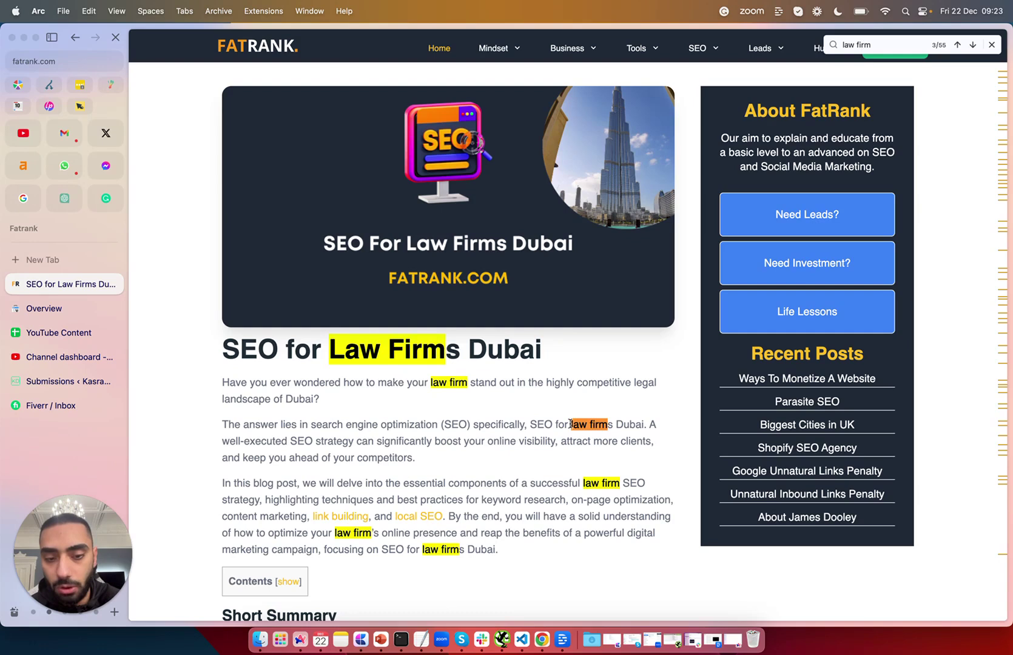
drag(572, 424, 643, 424)
drag(583, 483, 649, 484)
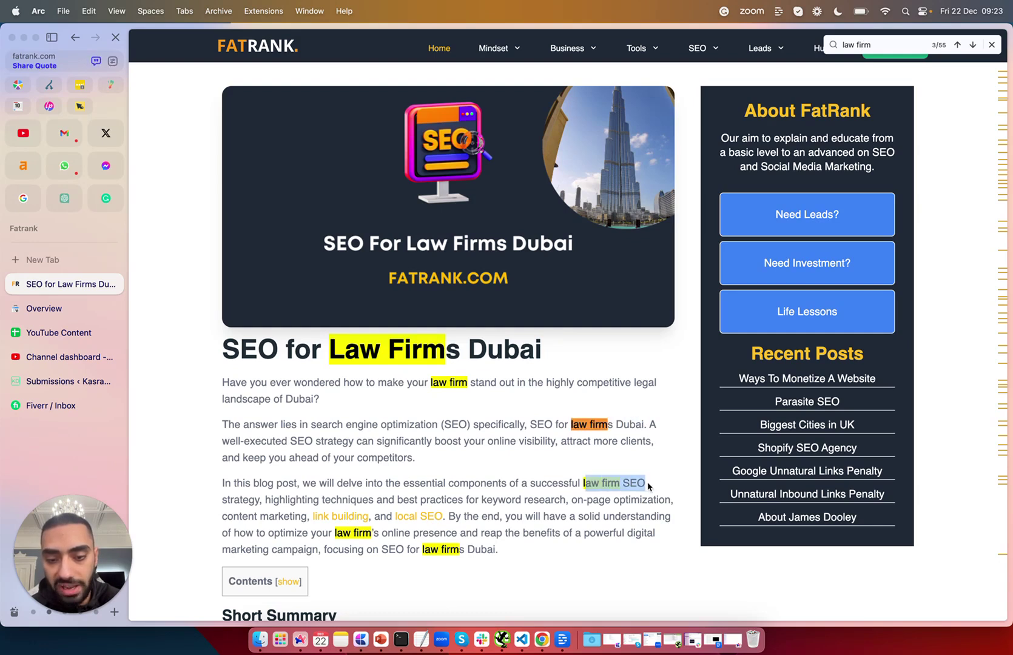
click(341, 533)
mouse_move(337, 533)
mouse_down()
mouse_move(412, 533)
mouse_move(486, 549)
mouse_up()
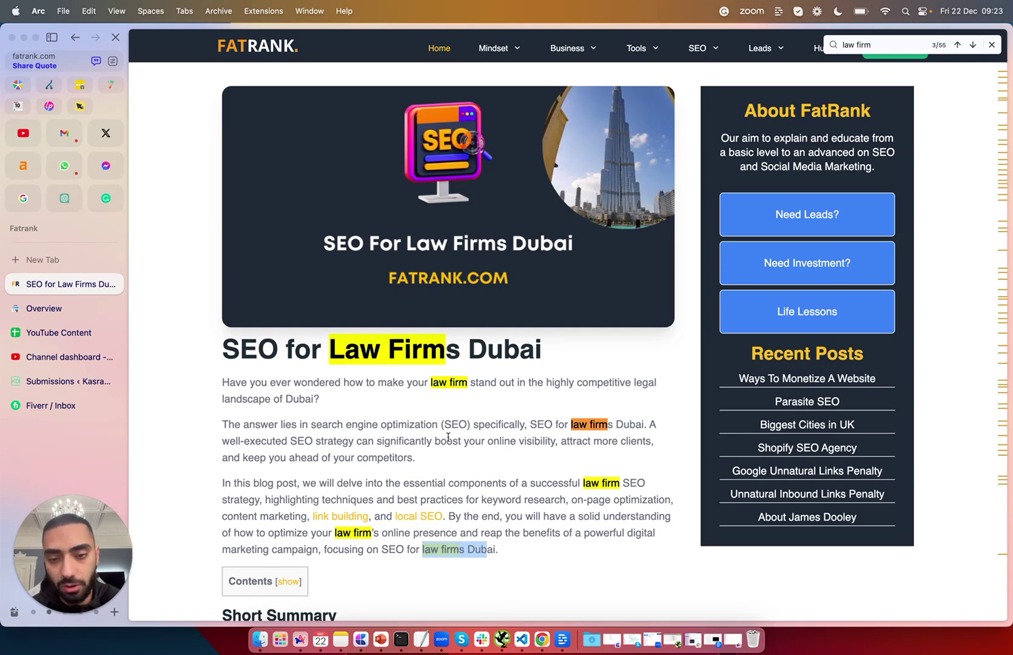
scroll(445, 442, down, 10)
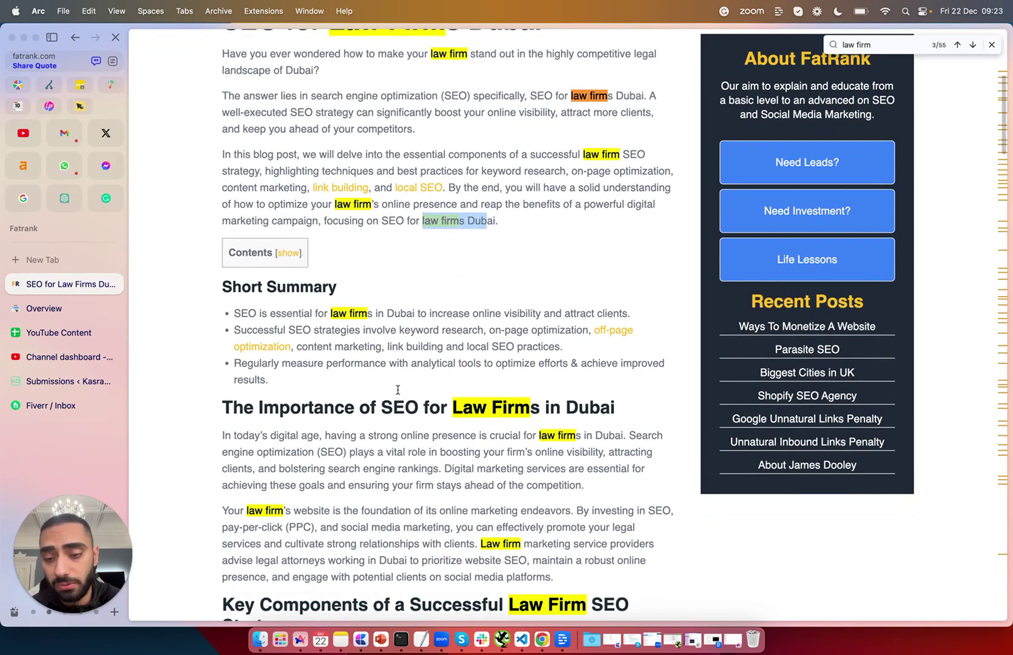
scroll(445, 395, up, 5)
drag(518, 341, 320, 266)
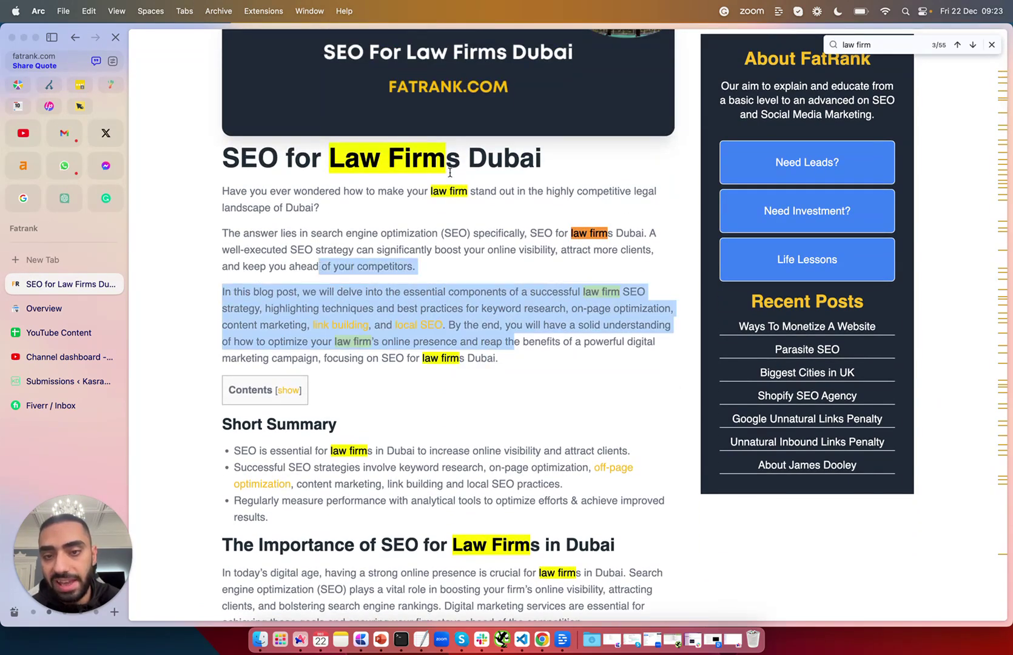
drag(225, 162, 516, 174)
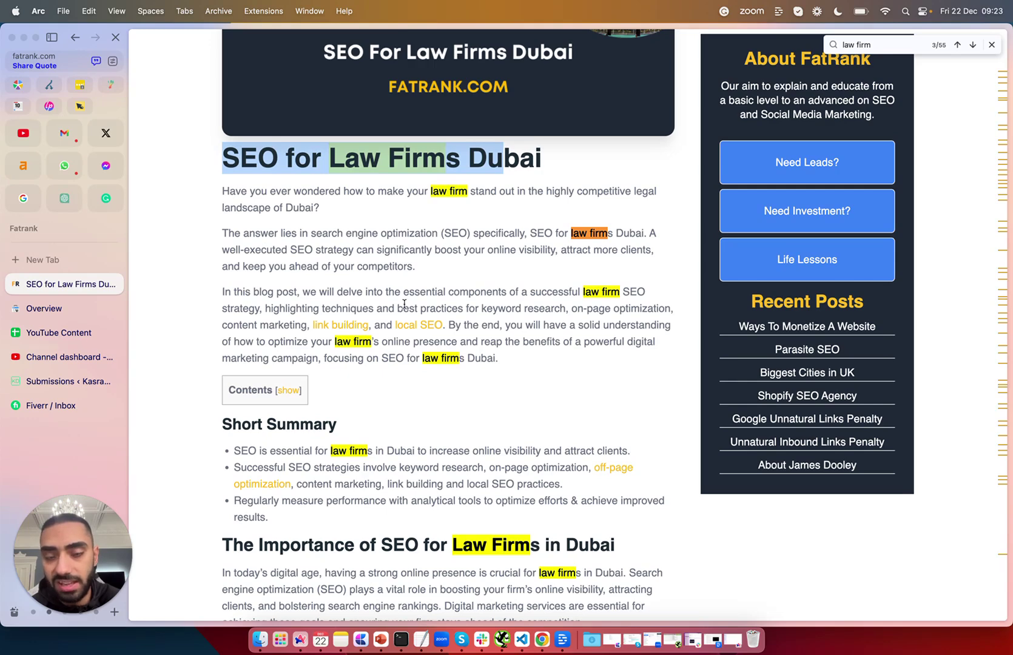
scroll(403, 305, down, 3)
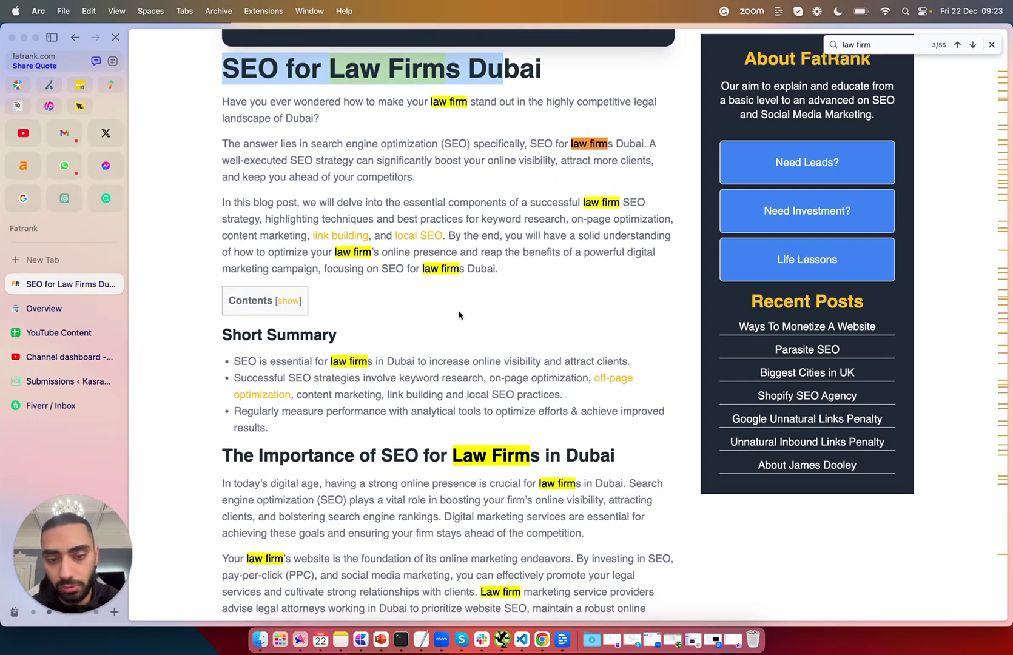
scroll(486, 441, down, 1)
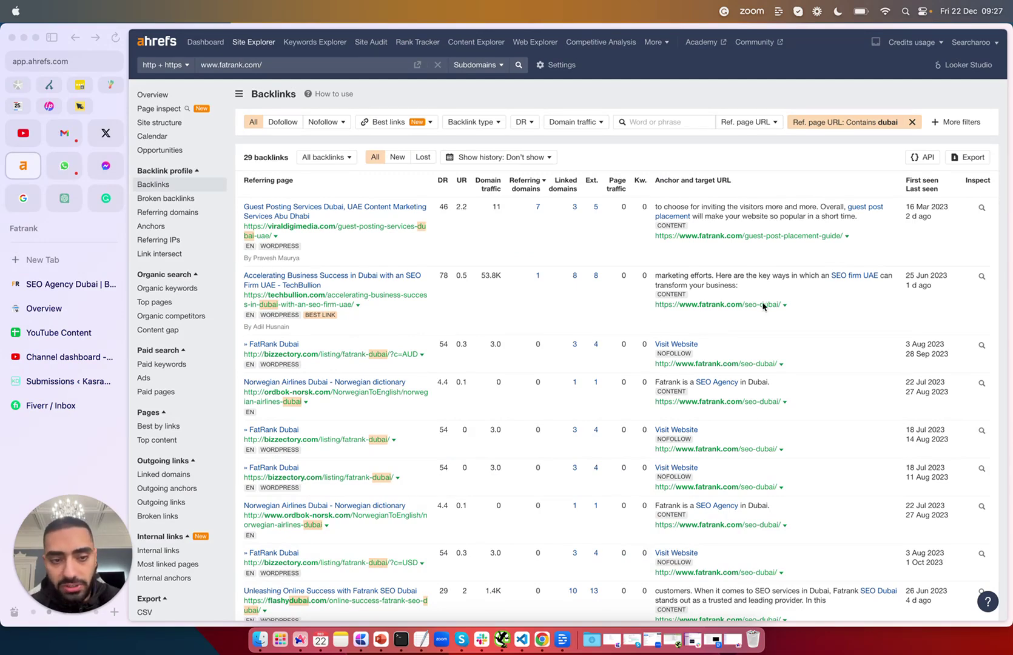
- Preview the TechBullion guest post and highlight its 'SEO firm UAE' anchor text
click(317, 299)
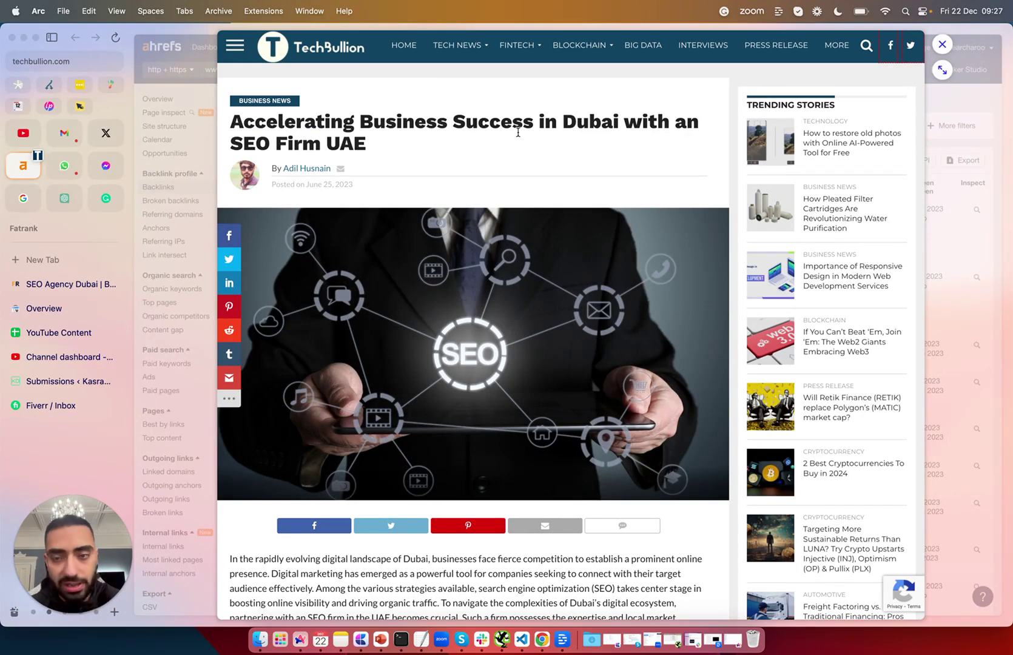
scroll(517, 237, down, 8)
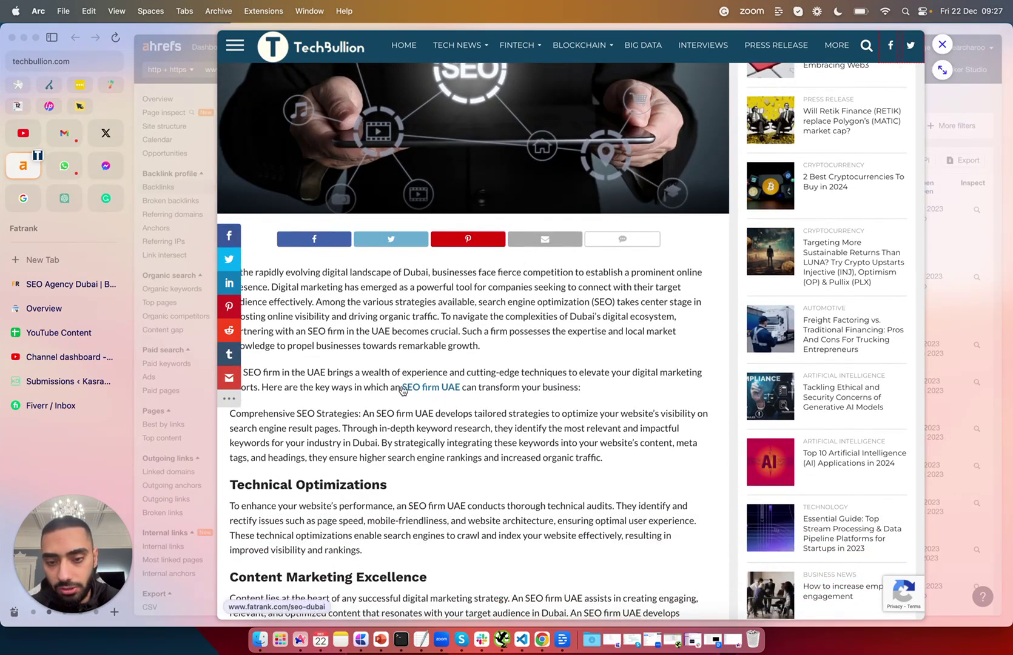
drag(402, 387, 460, 387)
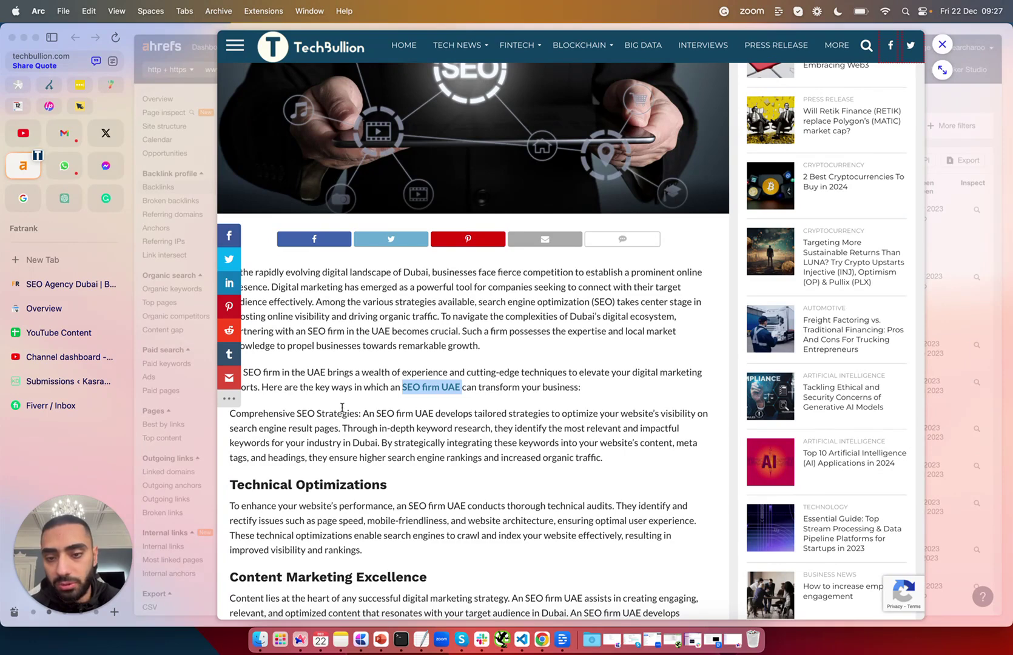
scroll(429, 402, up, 4)
scroll(554, 317, up, 6)
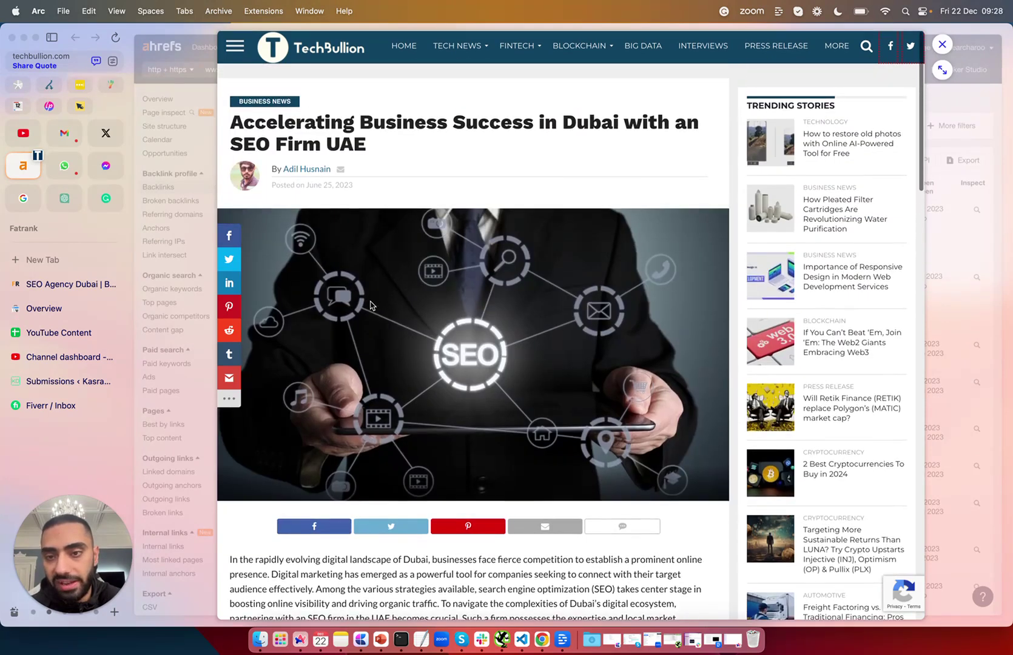
scroll(640, 296, up, 3)
key(ctrl+Tab)
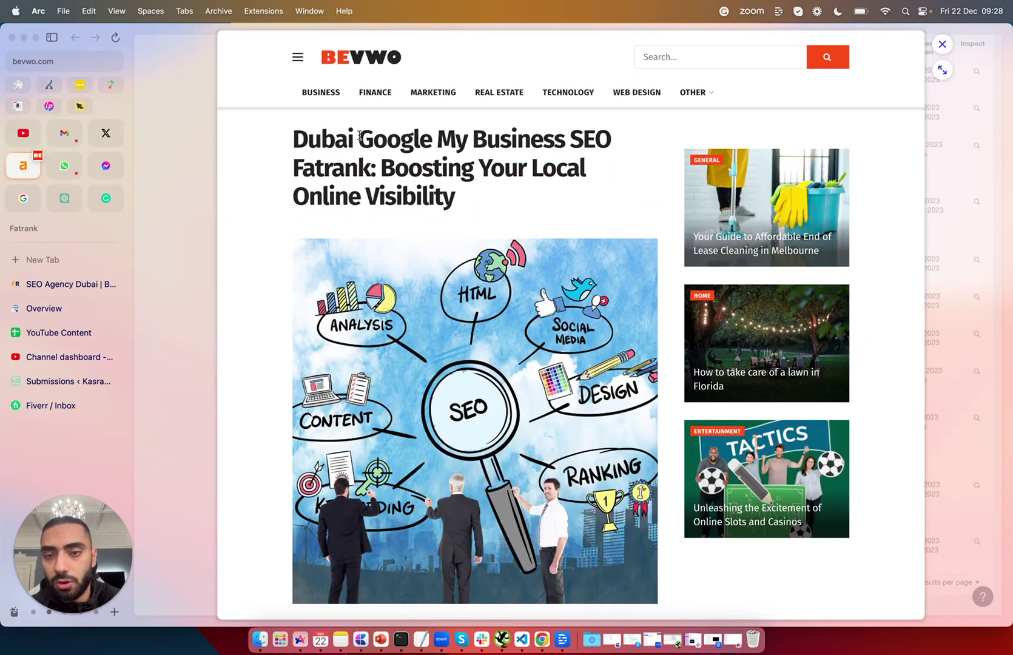
- Highlight 'Google My Business' in the Bevwo title and reopen the Bevwo preview
drag(359, 139, 593, 141)
scroll(514, 198, down, 8)
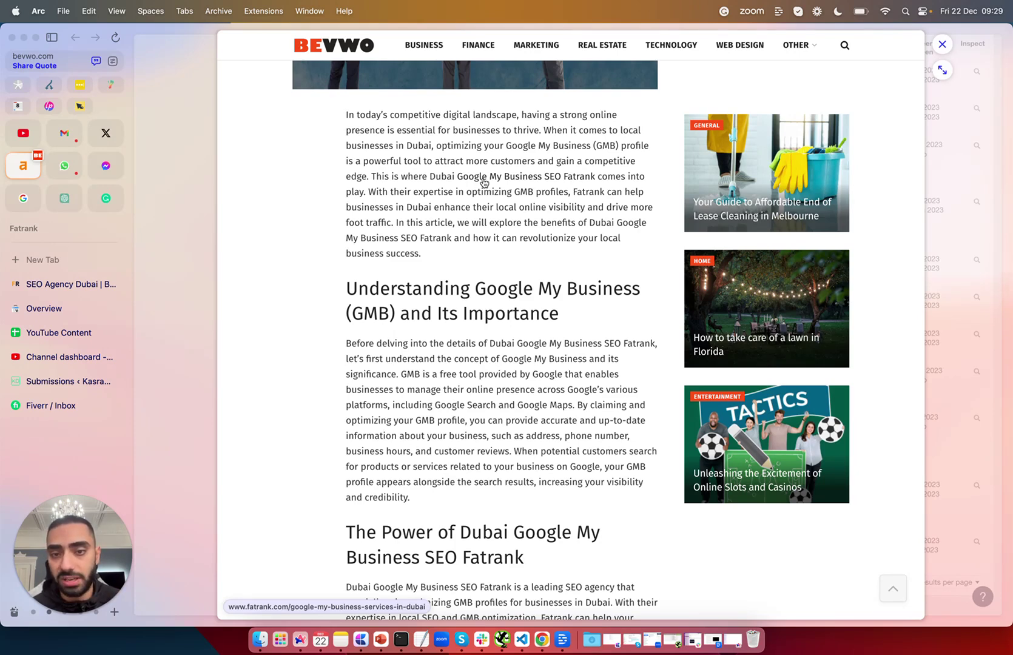
click(190, 228)
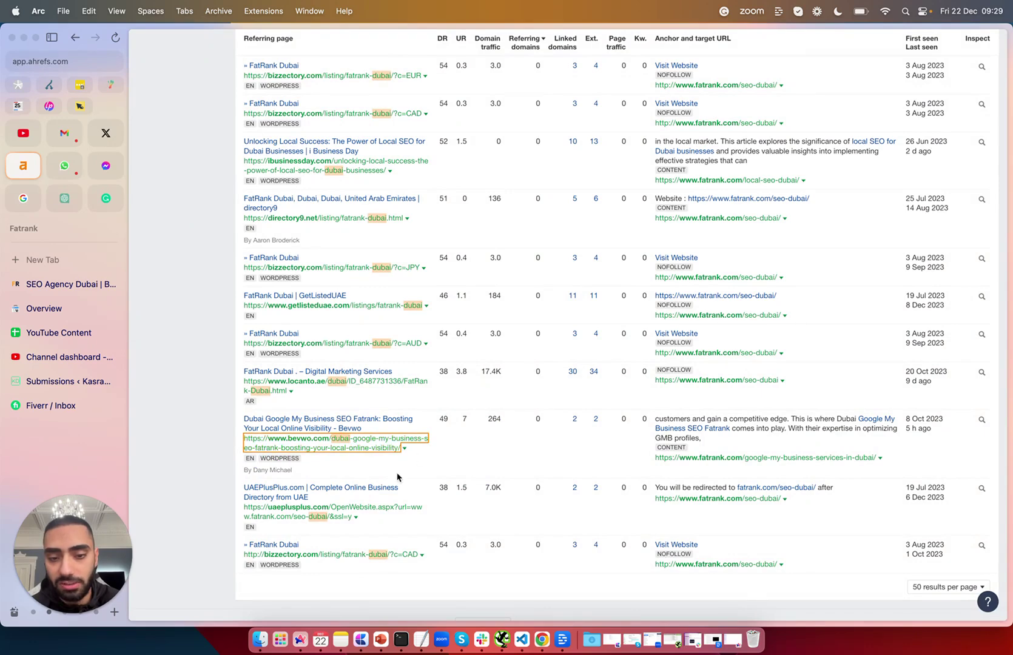
click(373, 447)
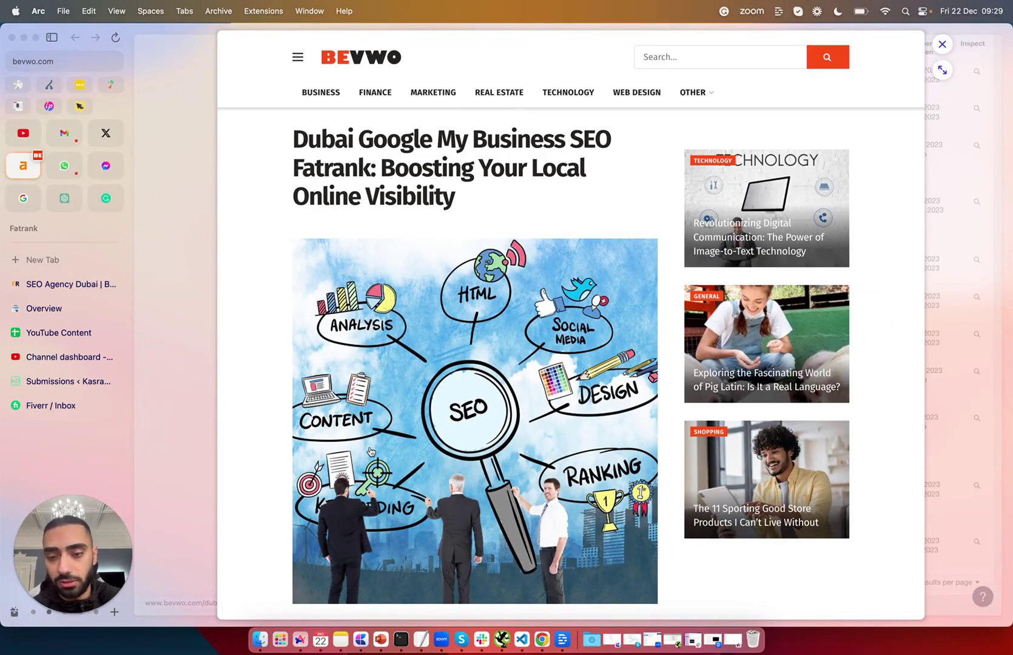
scroll(474, 396, down, 5)
scroll(475, 356, down, 2)
- Follow Bevwo's link to FatRank's GMB page, then preview gambling.com's best online casinos page
click(496, 316)
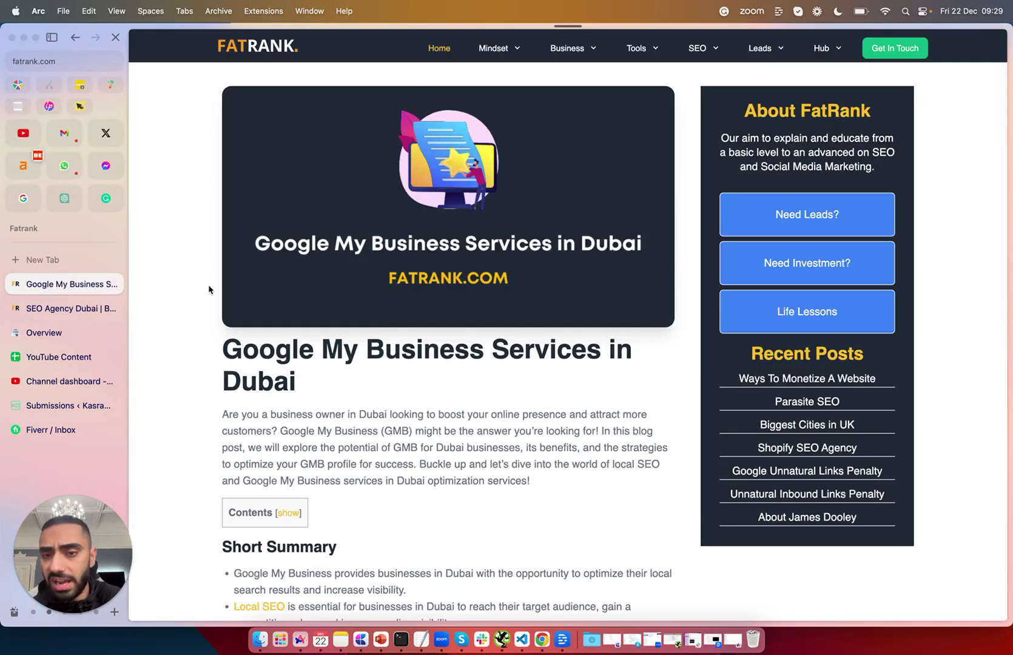
mouse_move(64, 283)
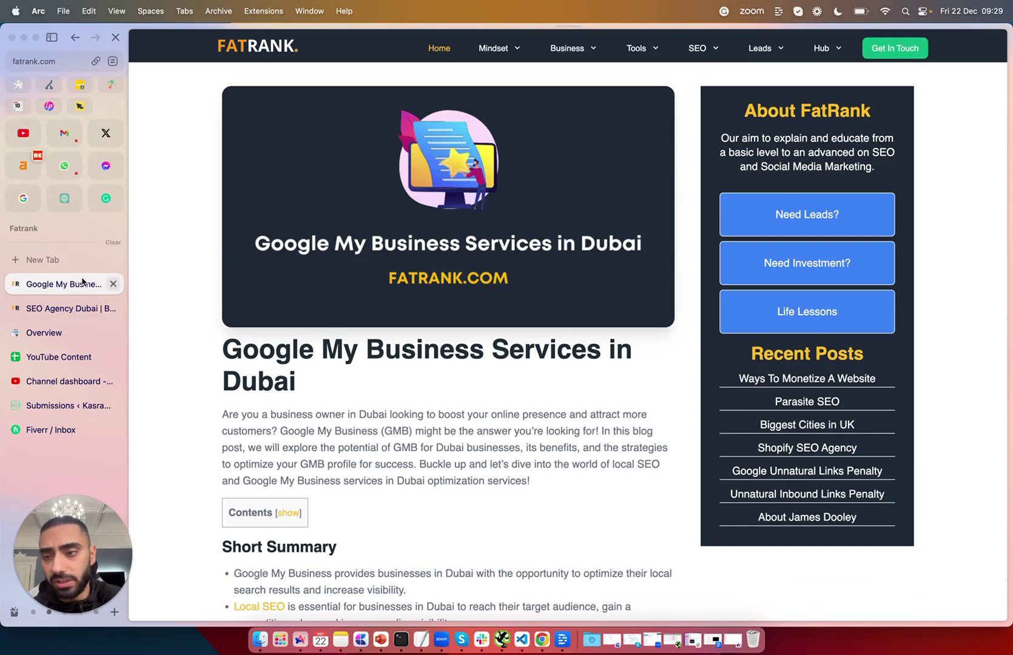
key(ctrl+shift+Tab)
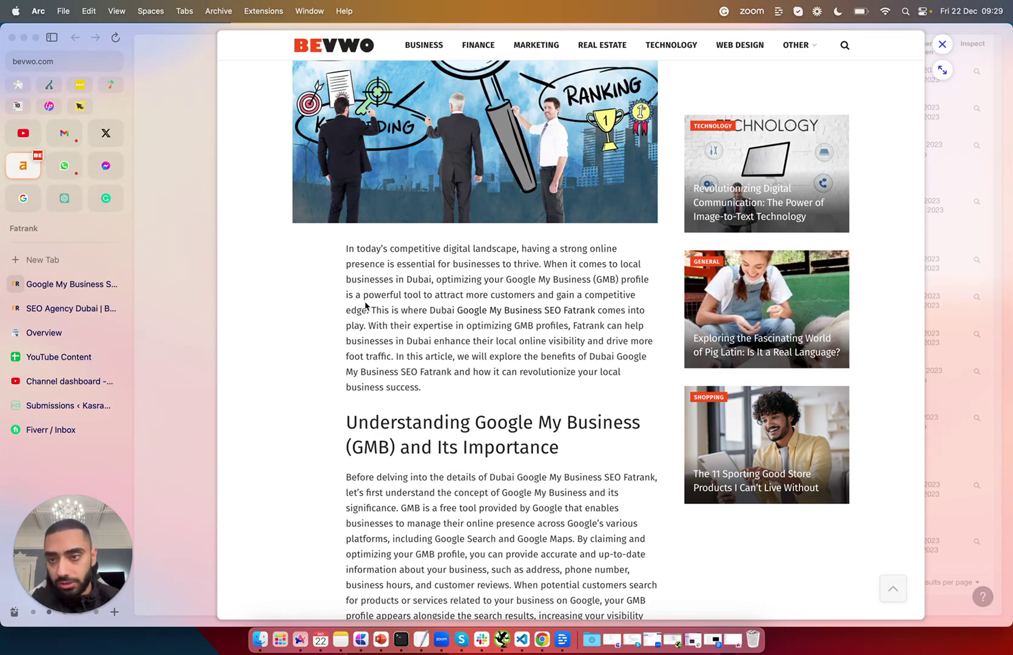
key(ctrl+Tab)
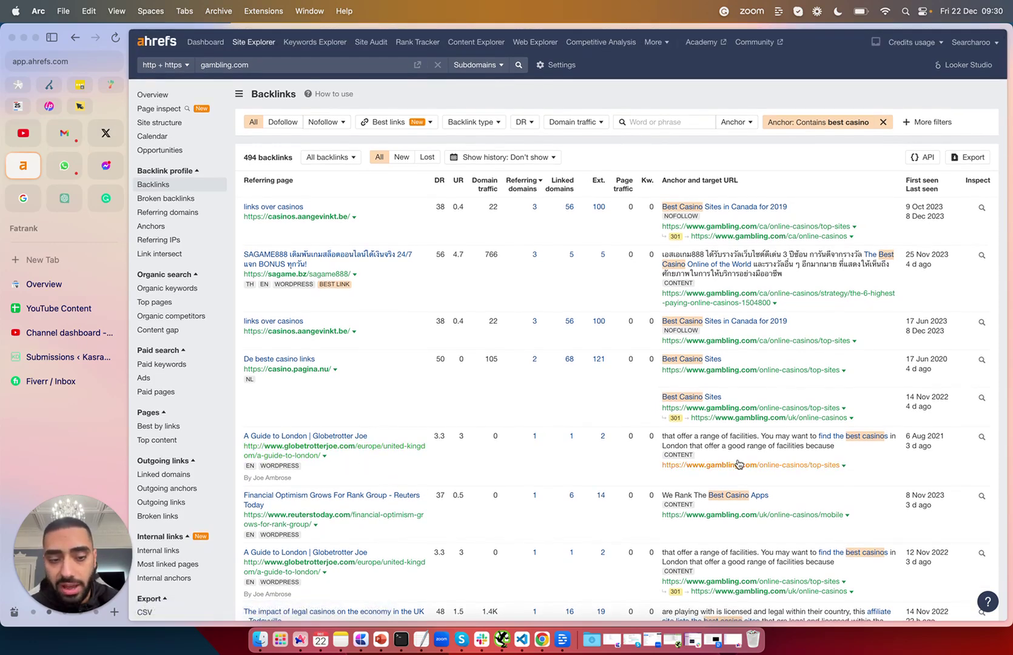
click(739, 464)
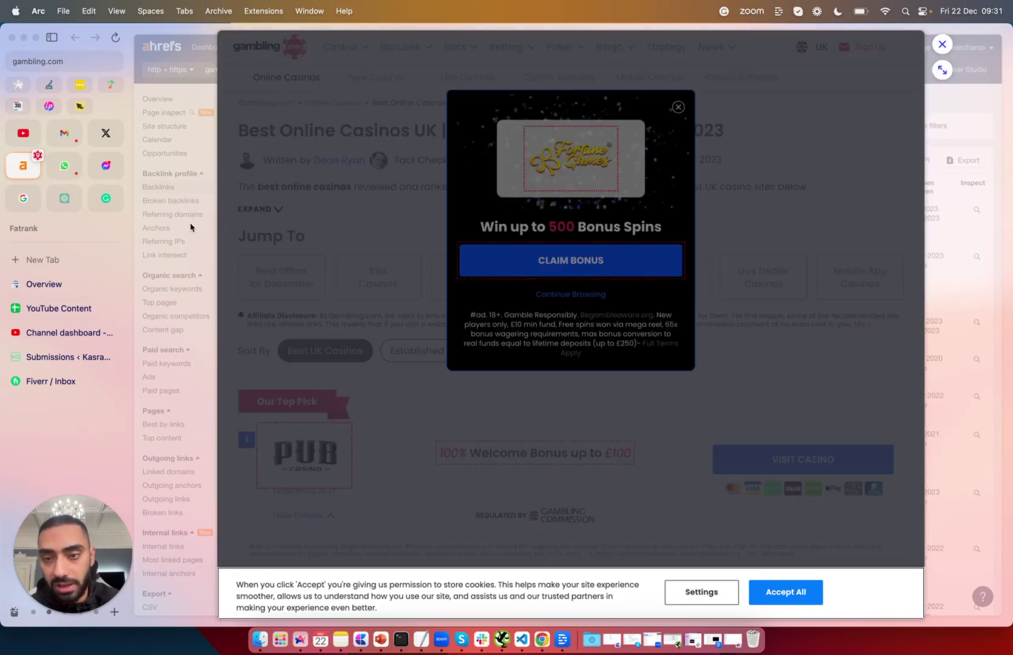
- Close the gambling.com preview and open the Globetrotter Joe London guide preview
click(205, 213)
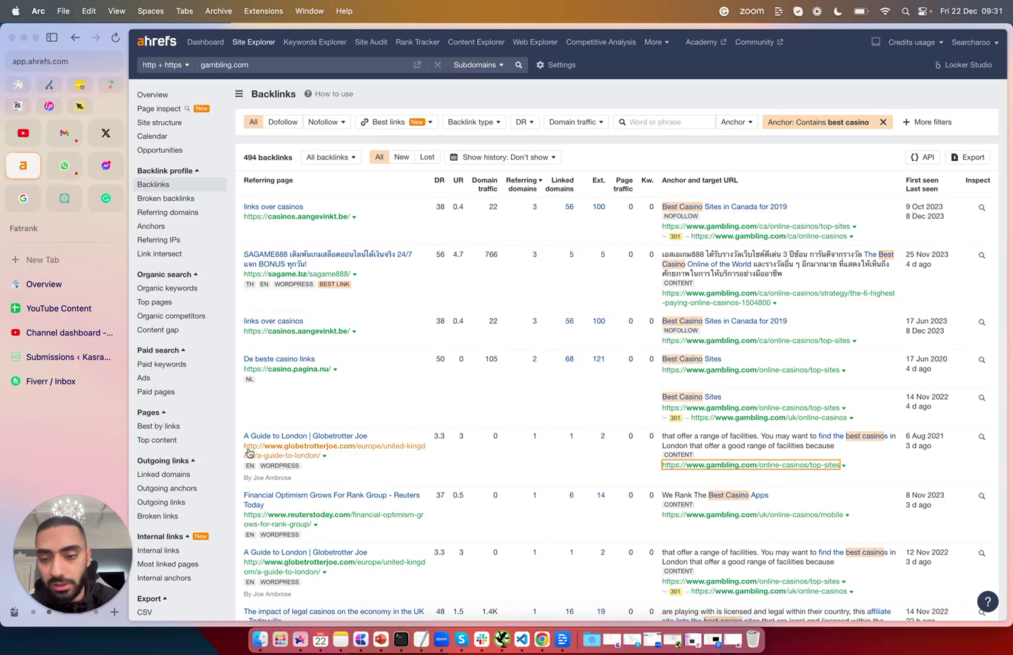
click(302, 446)
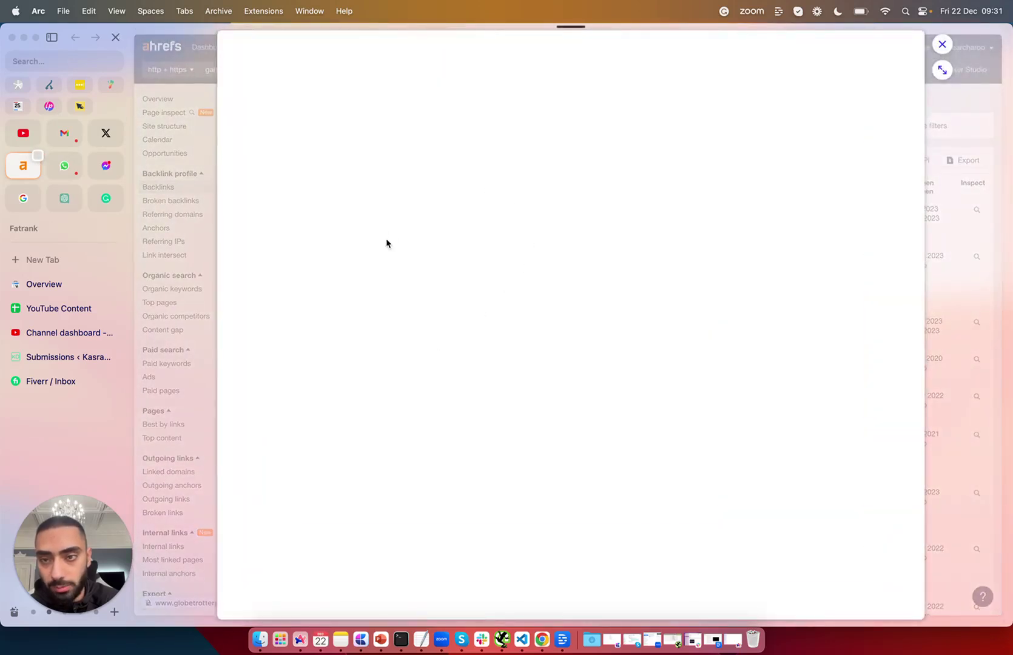
scroll(546, 380, down, 3)
scroll(556, 431, down, 3)
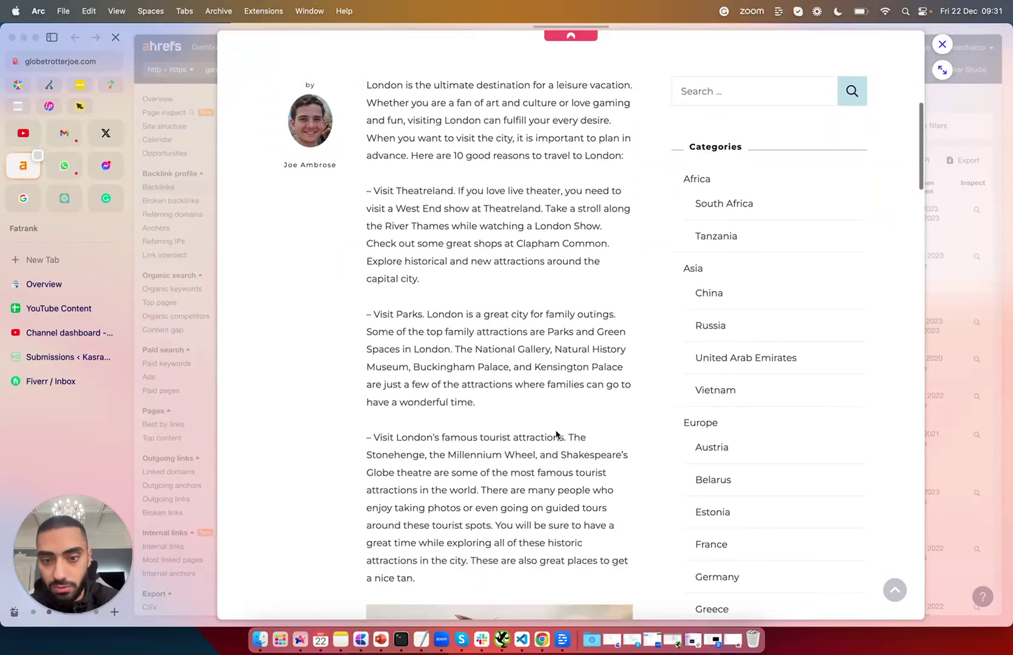
scroll(556, 435, down, 3)
scroll(556, 436, down, 2)
scroll(556, 435, down, 2)
scroll(556, 434, down, 3)
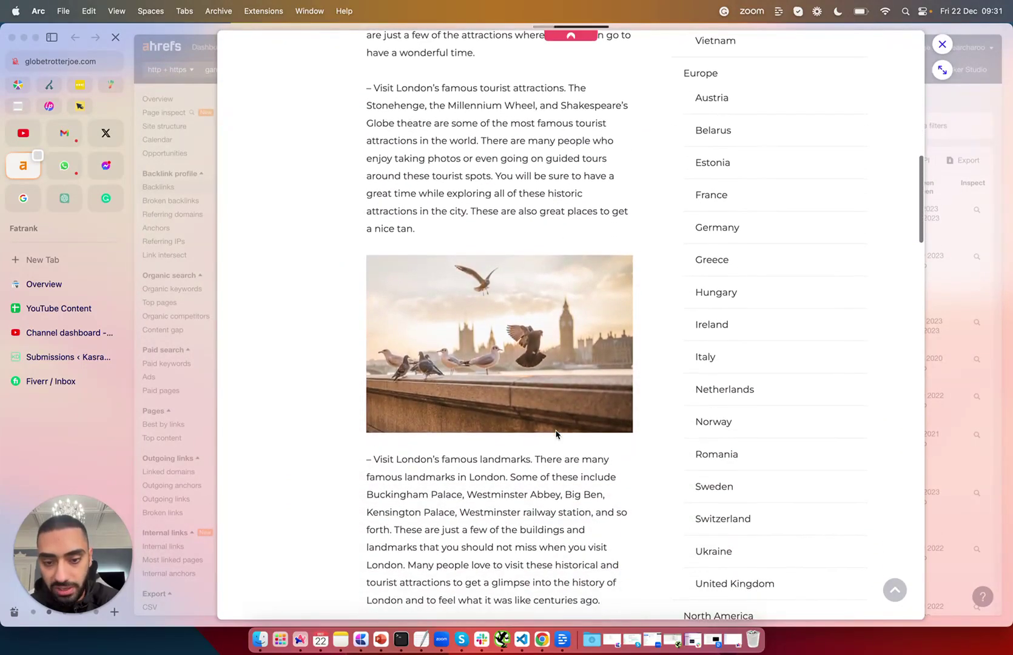
scroll(556, 435, up, 5)
- Close the Globetrotter Joe London guide preview to return to gambling.com's 494 best-casino backlinks
key(Escape)
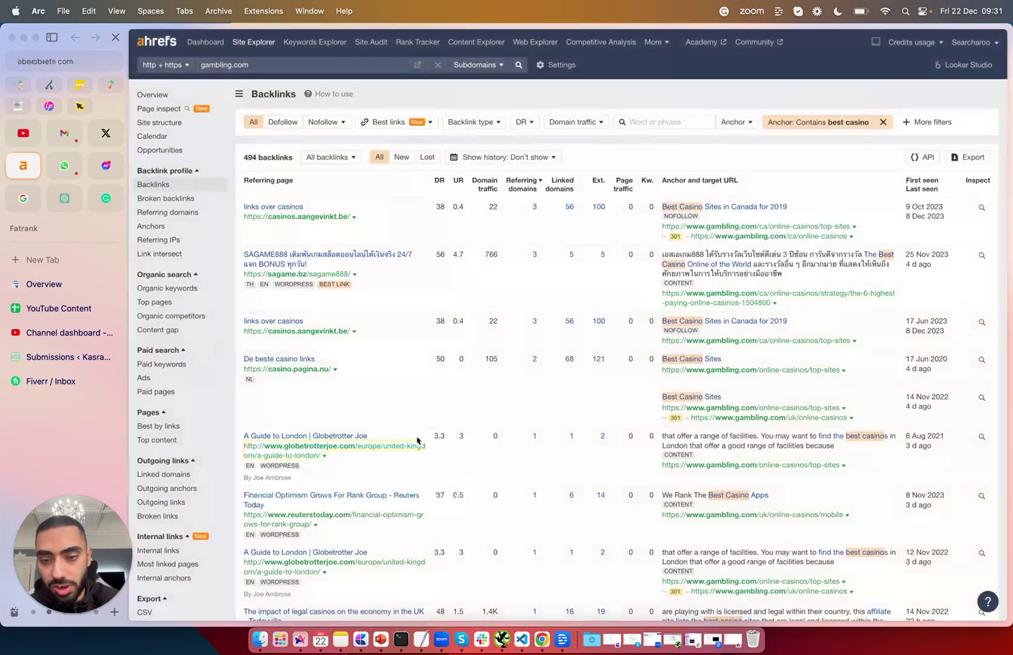